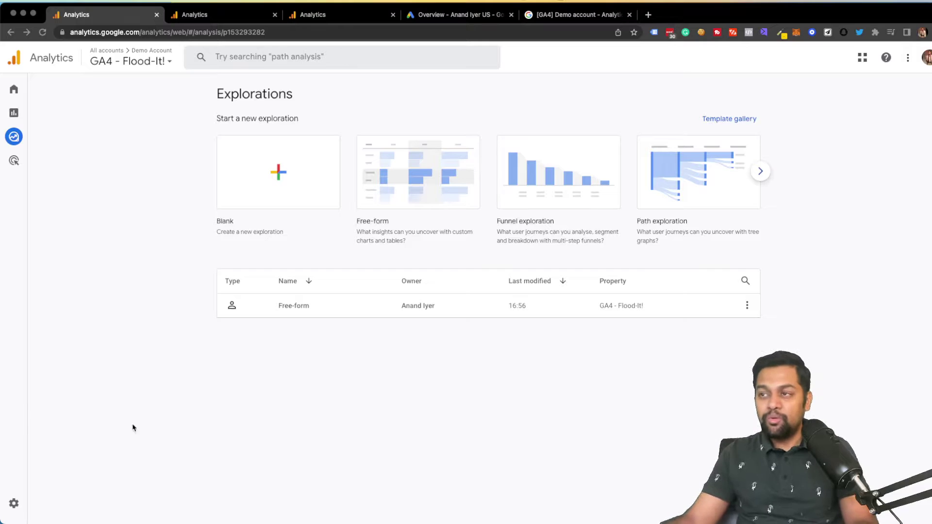
- Start a new exploration from the Free-form template in the Explorations section
left_click(316, 395)
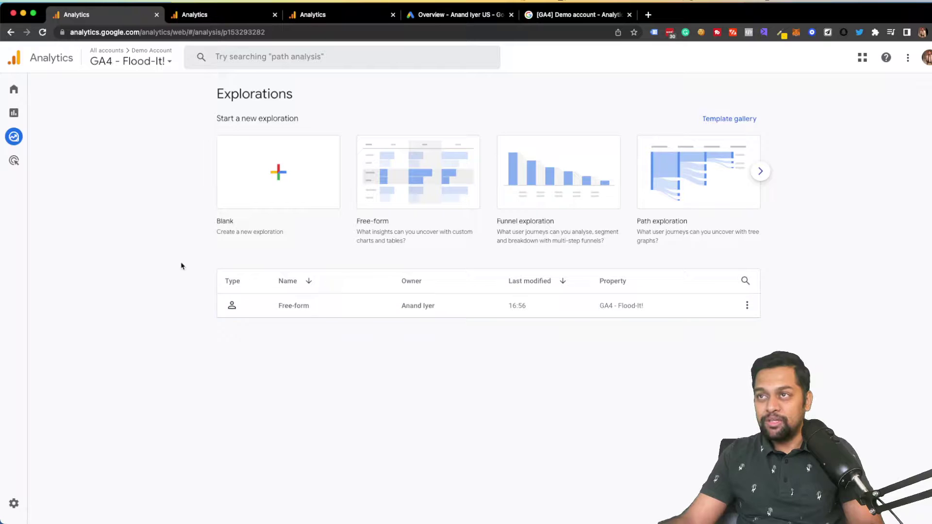
mouse_move(17, 143)
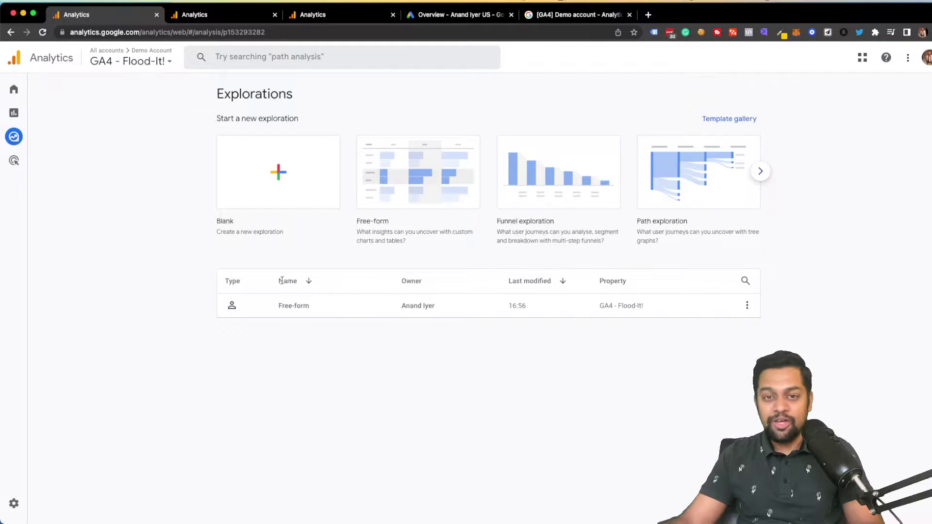
left_click(13, 136)
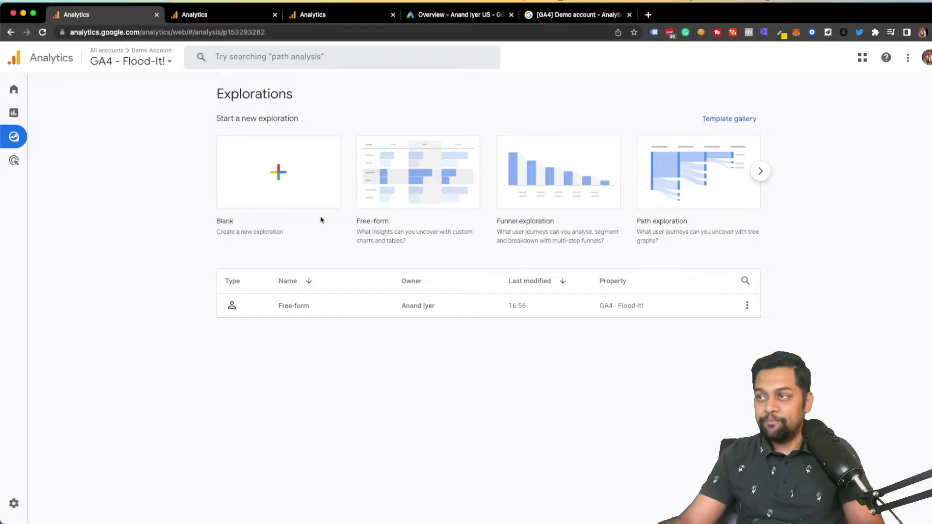
left_click(409, 189)
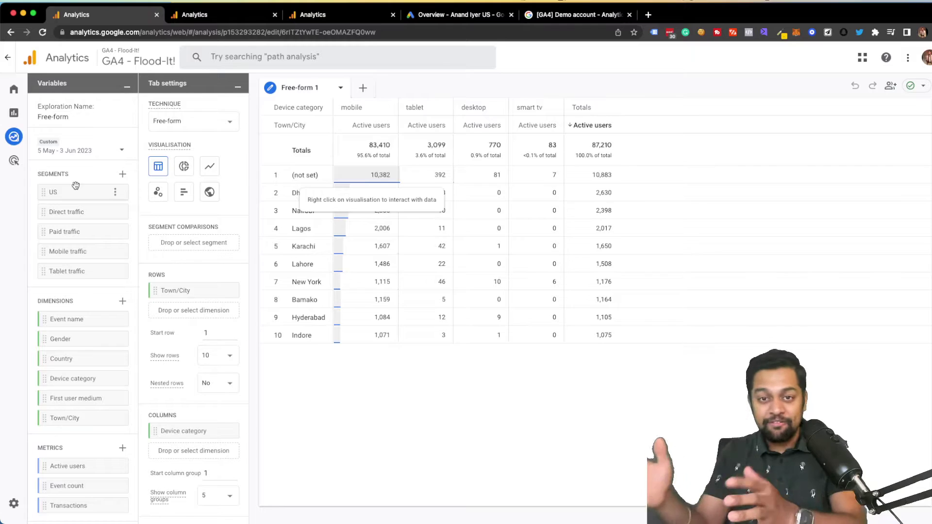
- Open the new segment builder and view its Predictive audience suggestions
left_click(124, 174)
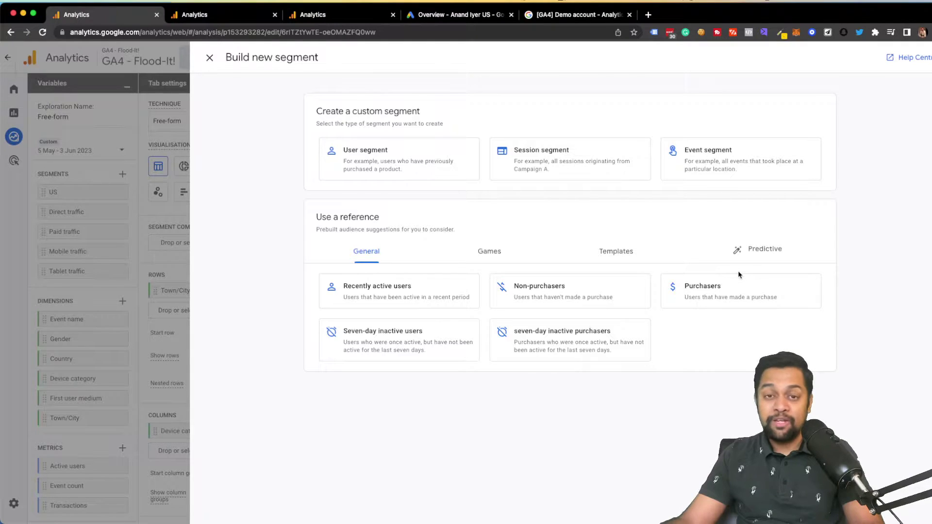
left_click(751, 250)
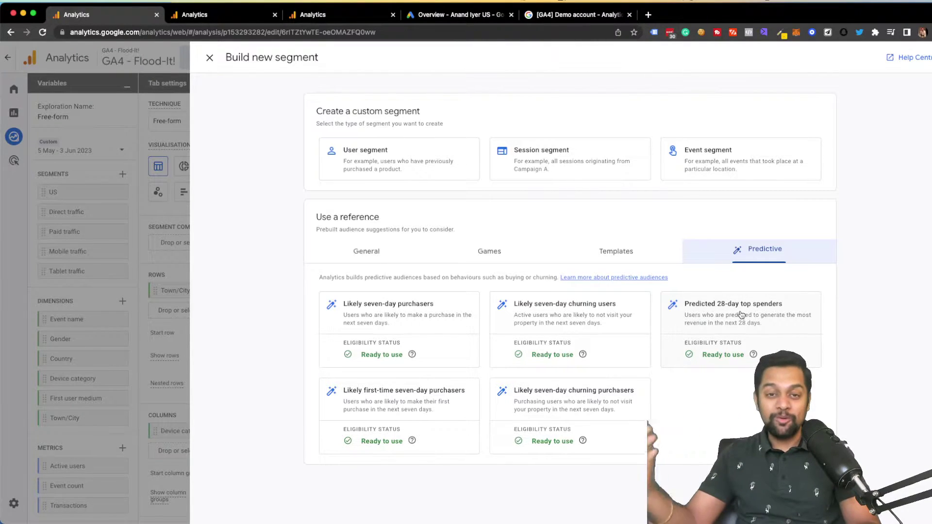
- Look over the conditions available for a custom user segment, leaving the segment builder without saving
left_click(421, 166)
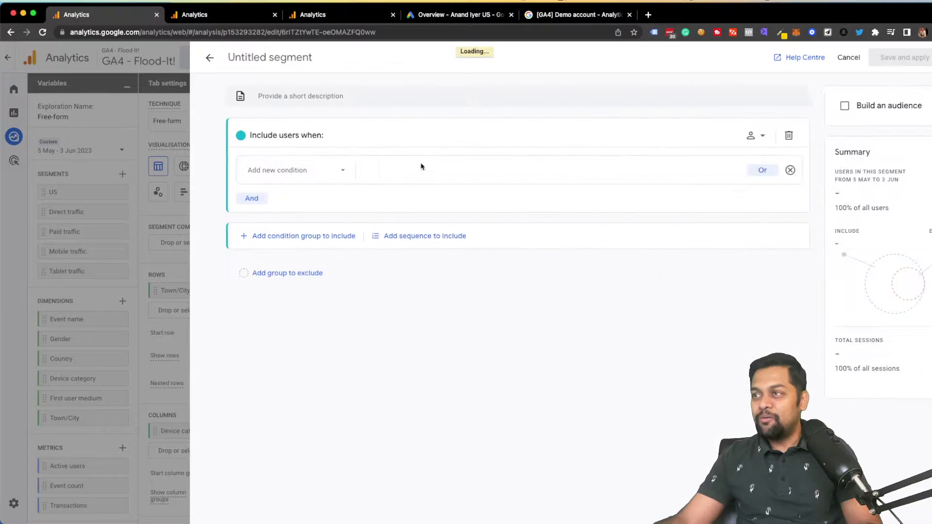
left_click(278, 172)
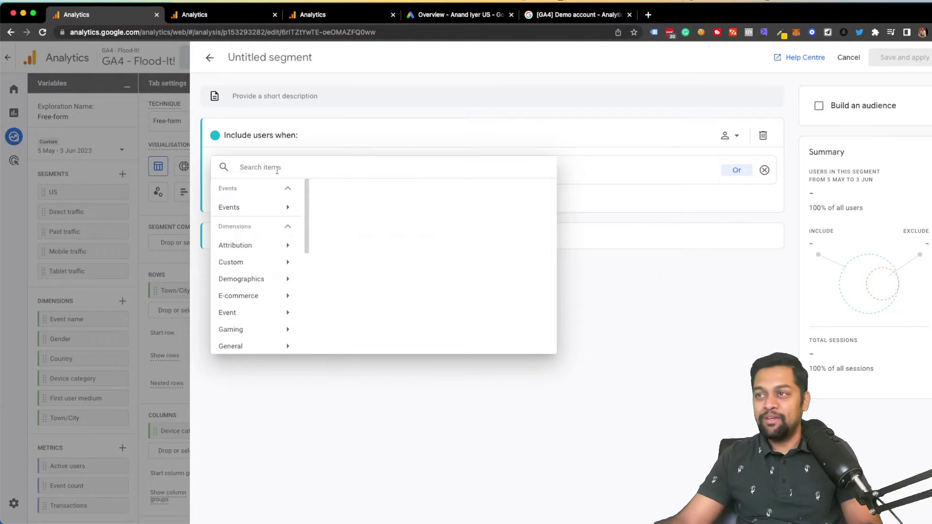
left_click(387, 411)
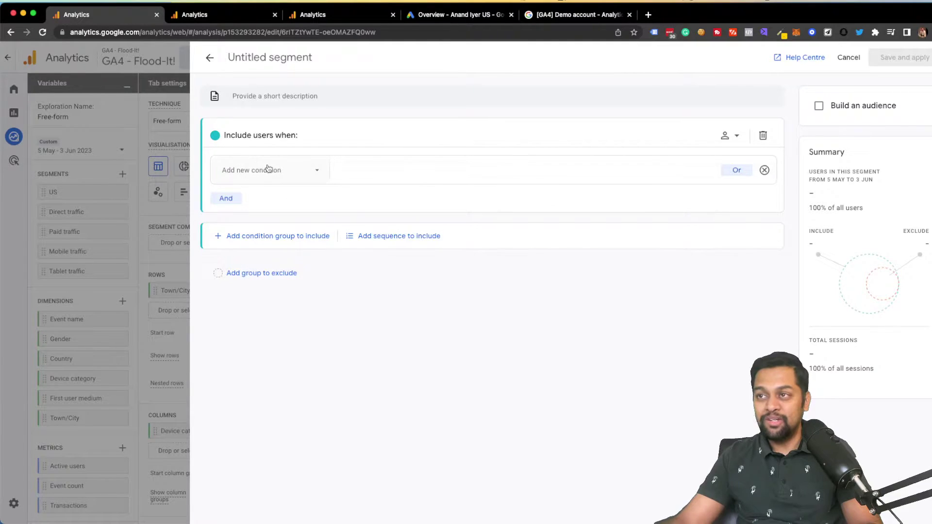
left_click(268, 169)
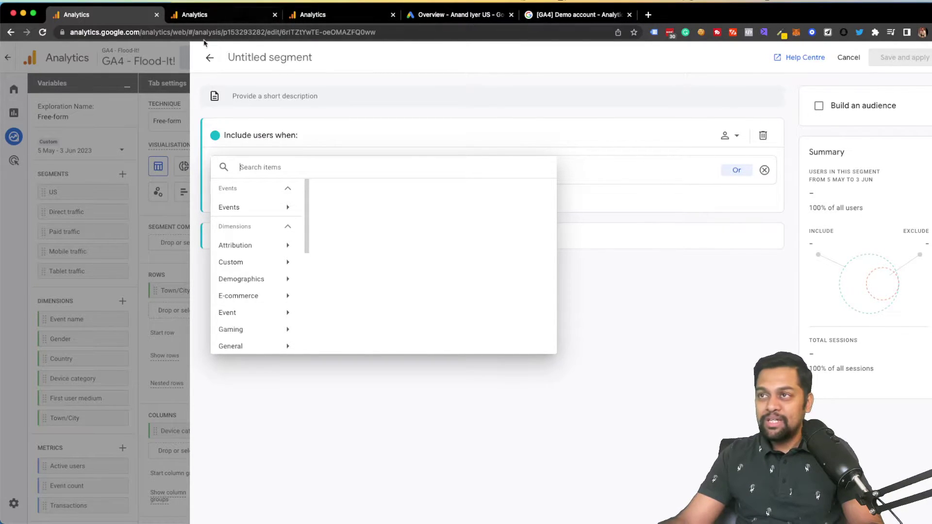
left_click(211, 58)
left_click(210, 58)
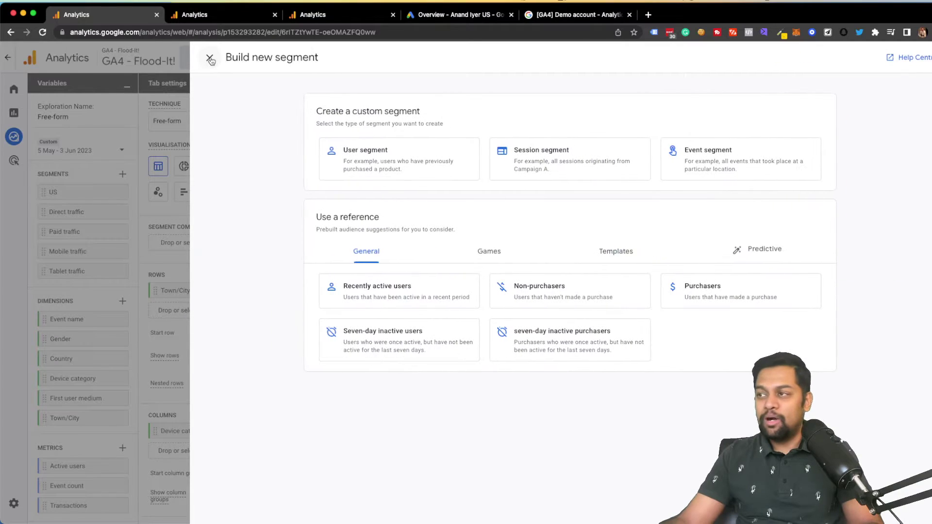
left_click(210, 58)
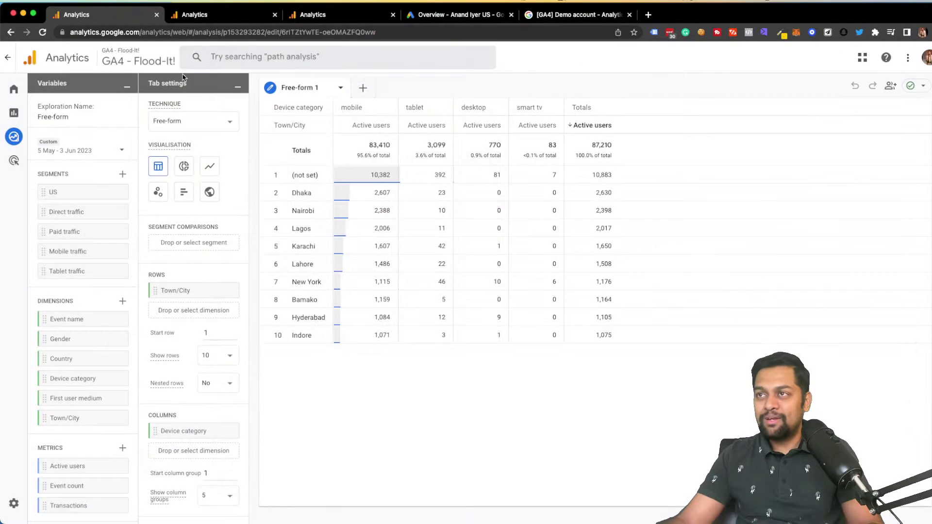
- Switch to the GA4 property holding the untitled audience, discard that audience, and open the property's Audiences list in Admin
left_click(189, 22)
left_click(104, 14)
left_click(315, 15)
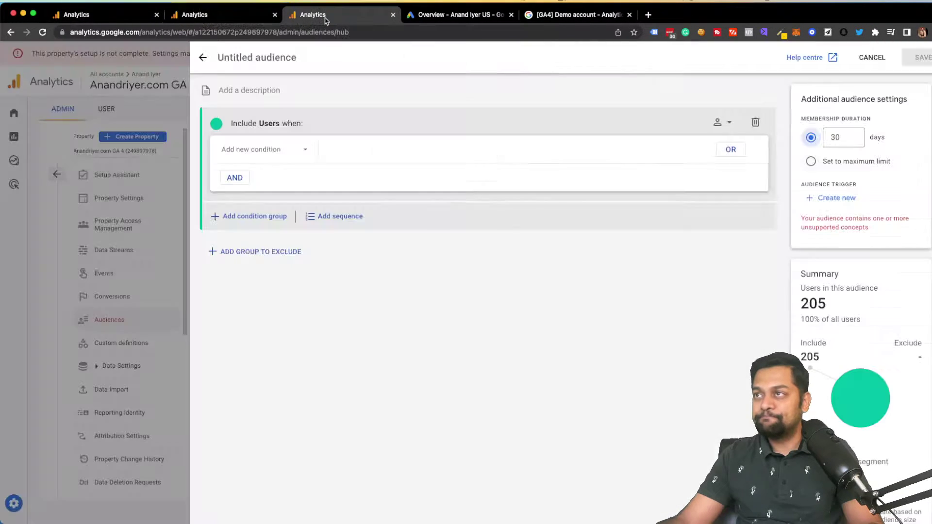
key("Escape")
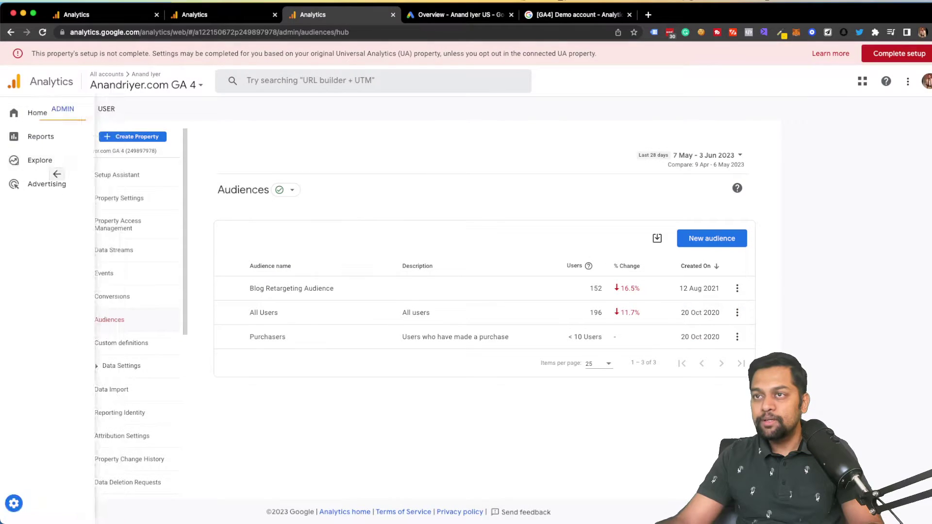
left_click(37, 505)
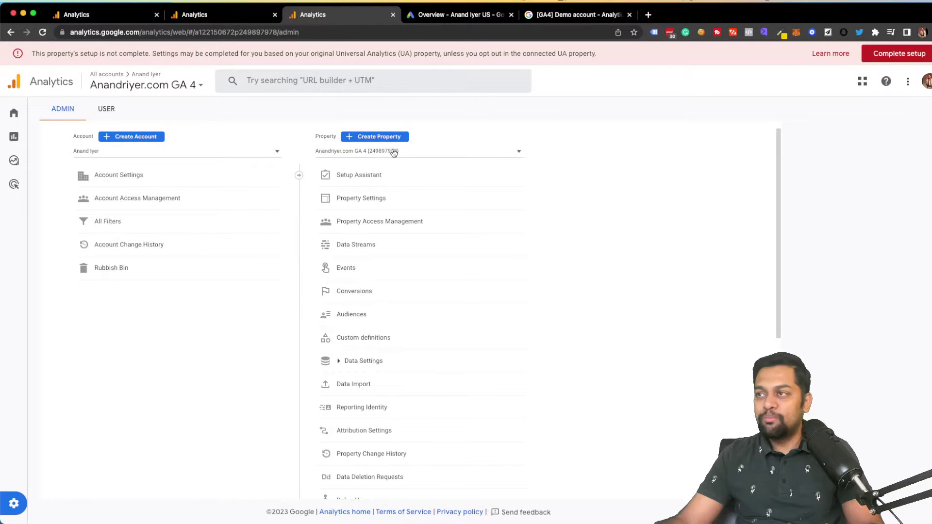
left_click(377, 316)
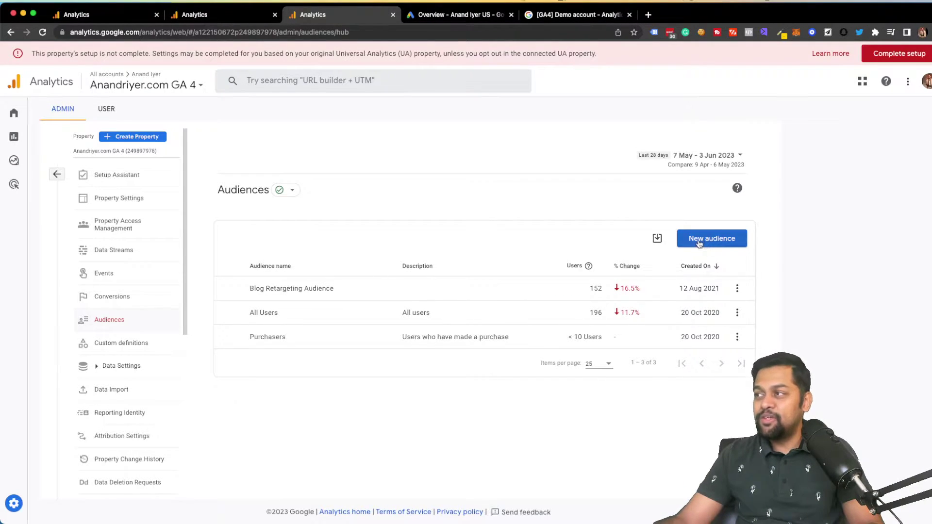
- Create a new custom audience from scratch that includes users with the scroll event
left_click(720, 239)
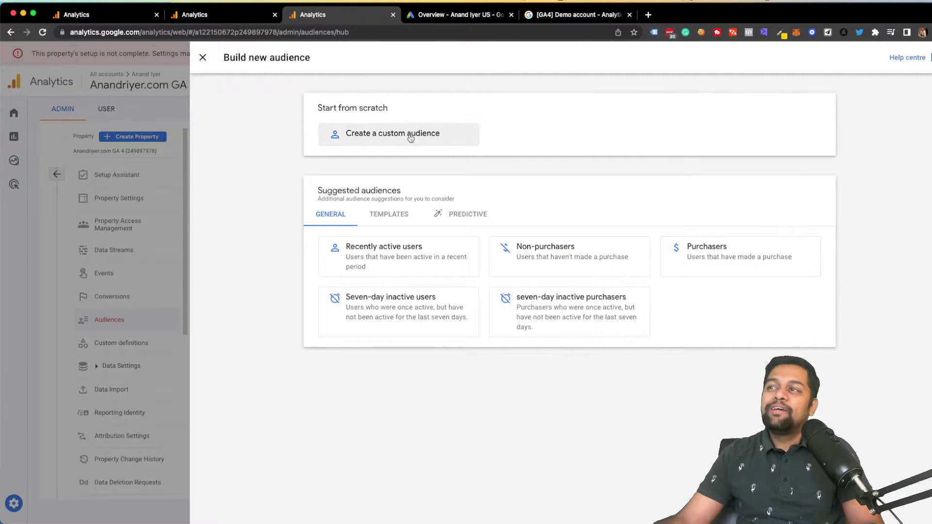
left_click(410, 137)
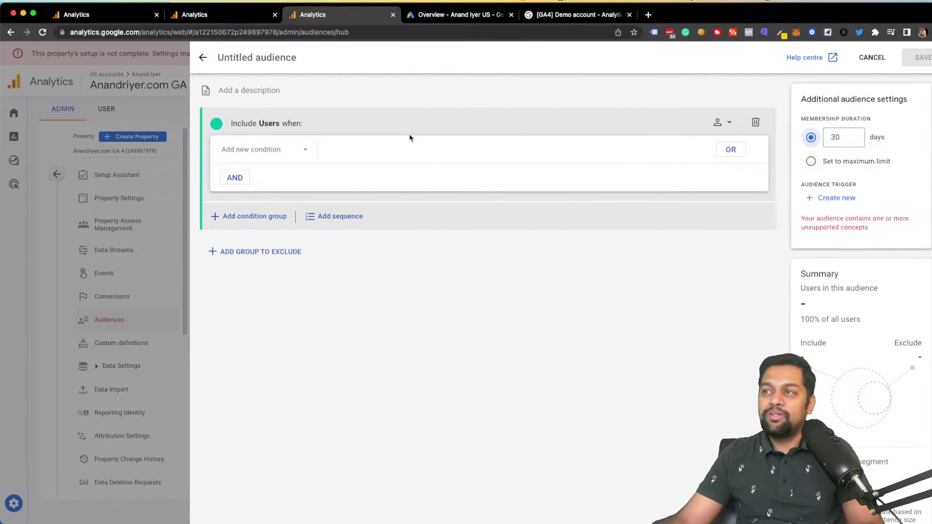
left_click(270, 152)
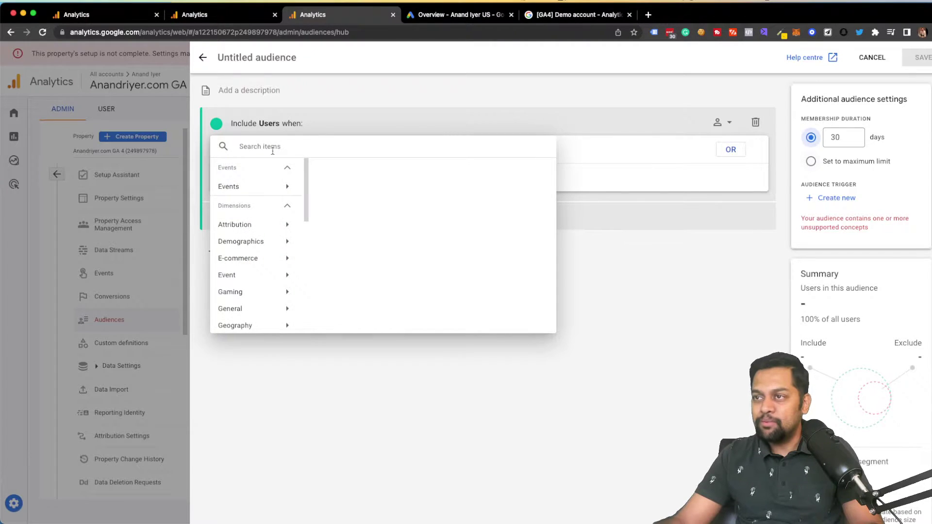
type("sc")
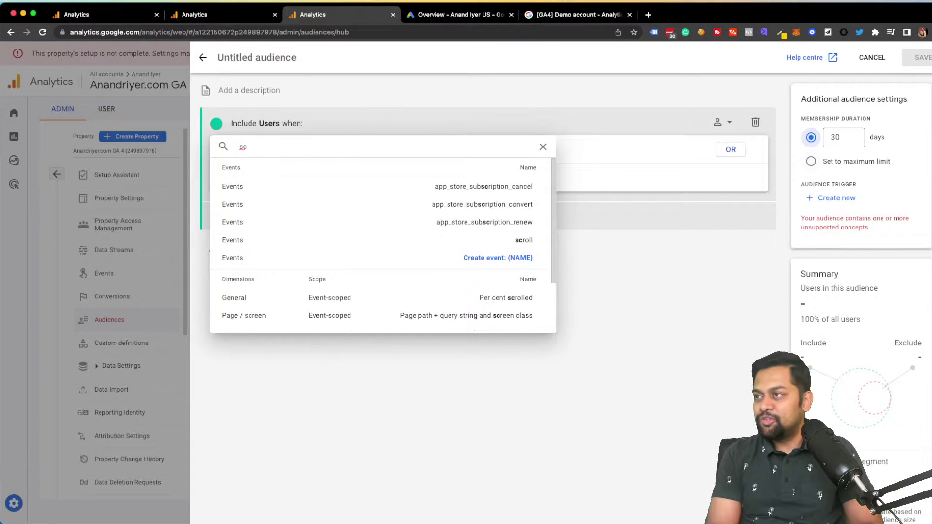
type("r")
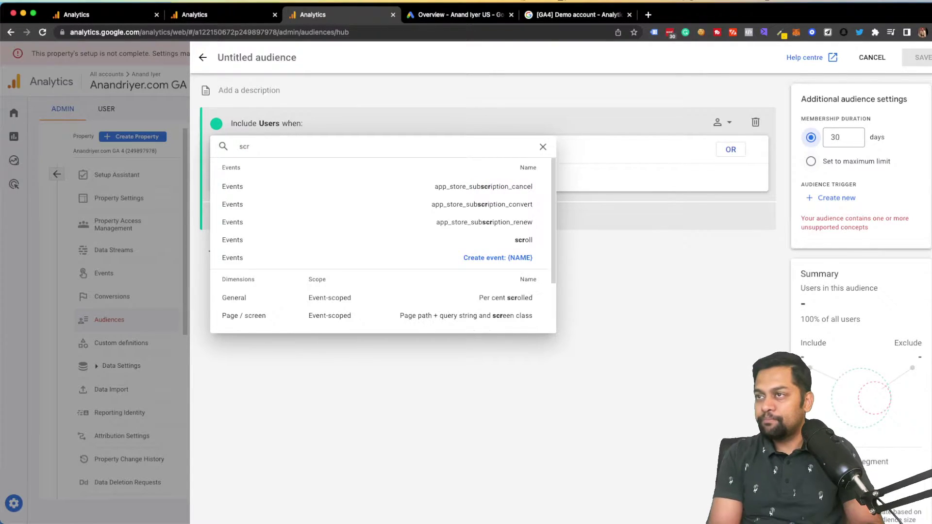
type("oll")
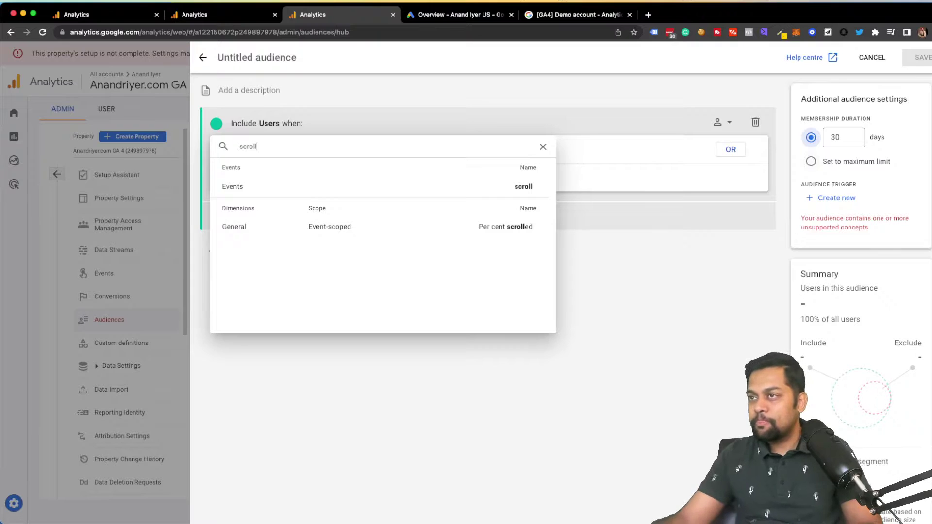
left_click(286, 187)
- Add the percent_scrolled event parameter to the audience's scroll condition
left_click(364, 153)
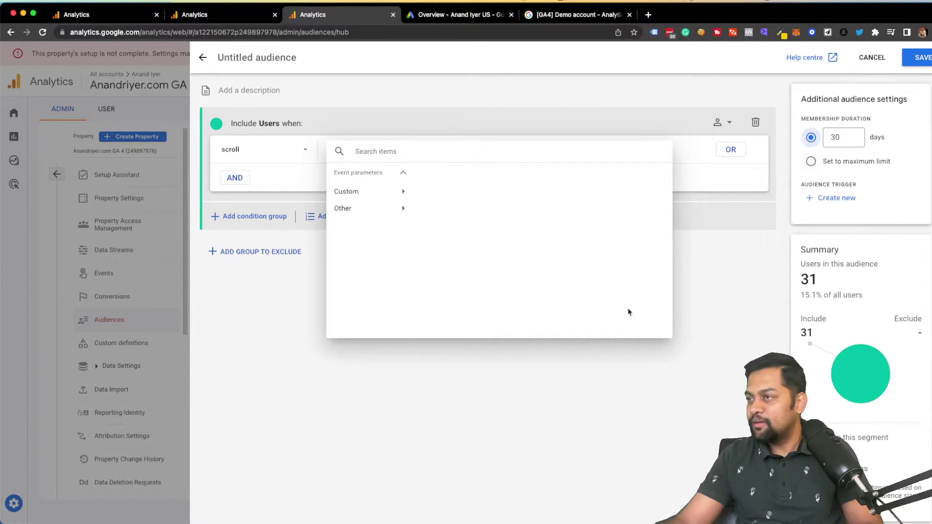
left_click(391, 193)
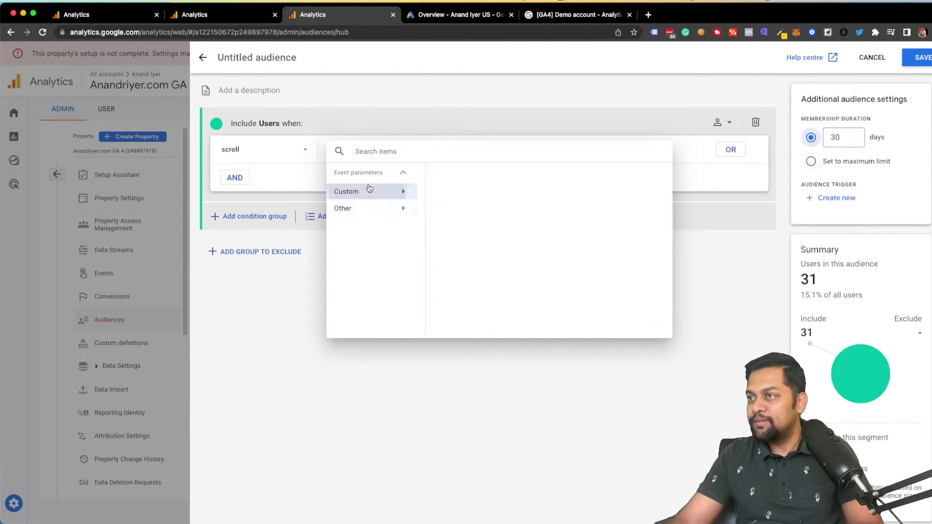
type("per")
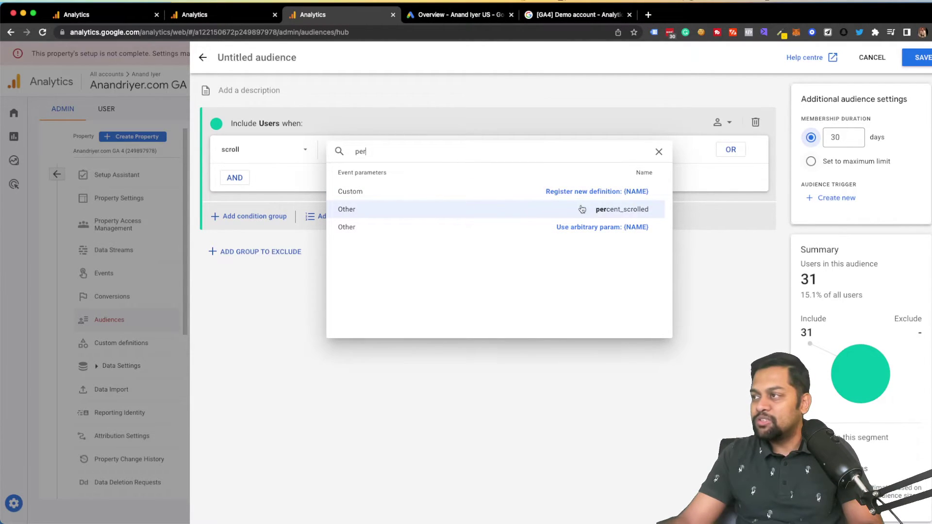
left_click(614, 213)
- Set the percent_scrolled parameter to greater than (>) 25 and apply it
left_click(405, 199)
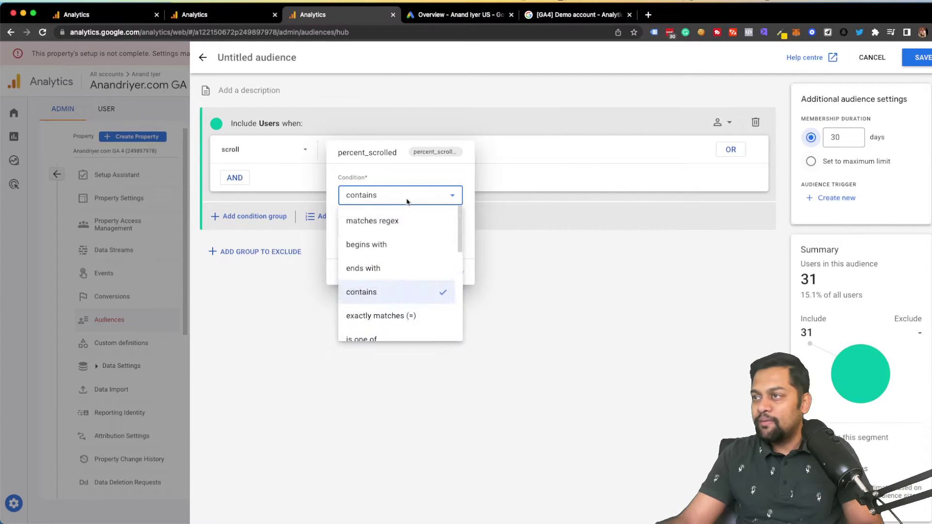
scroll(393, 302, "down", 3)
scroll(393, 302, "up", 4)
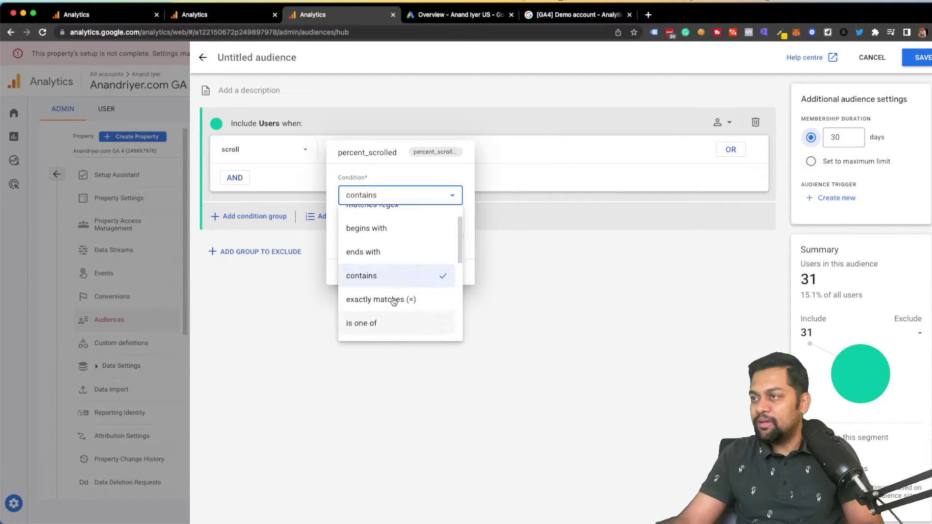
scroll(393, 301, "down", 4)
scroll(391, 302, "up", 1)
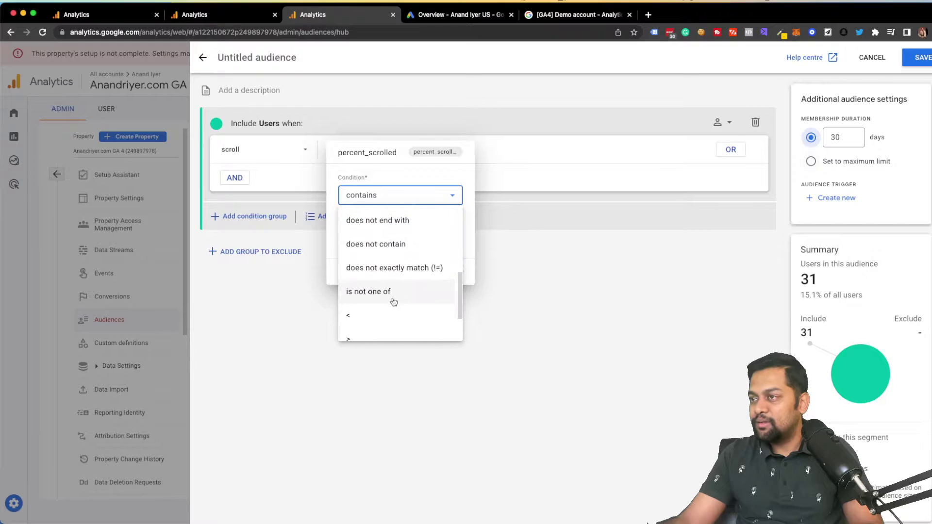
scroll(388, 287, "down", 2)
left_click(386, 278)
left_click(381, 225)
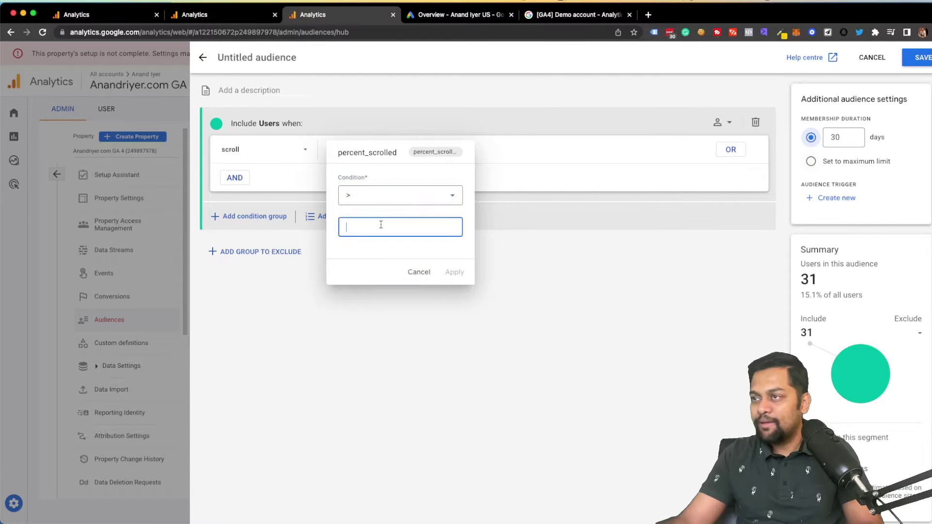
type("25")
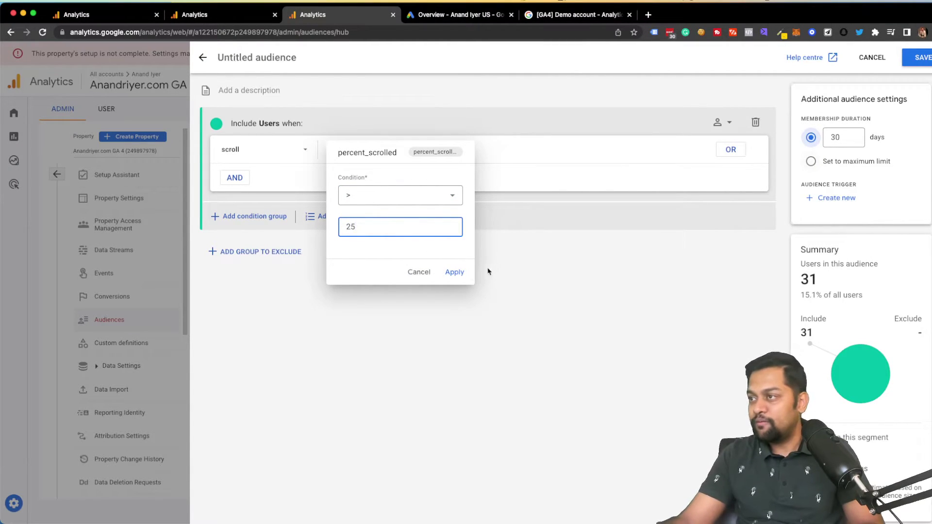
key("Return")
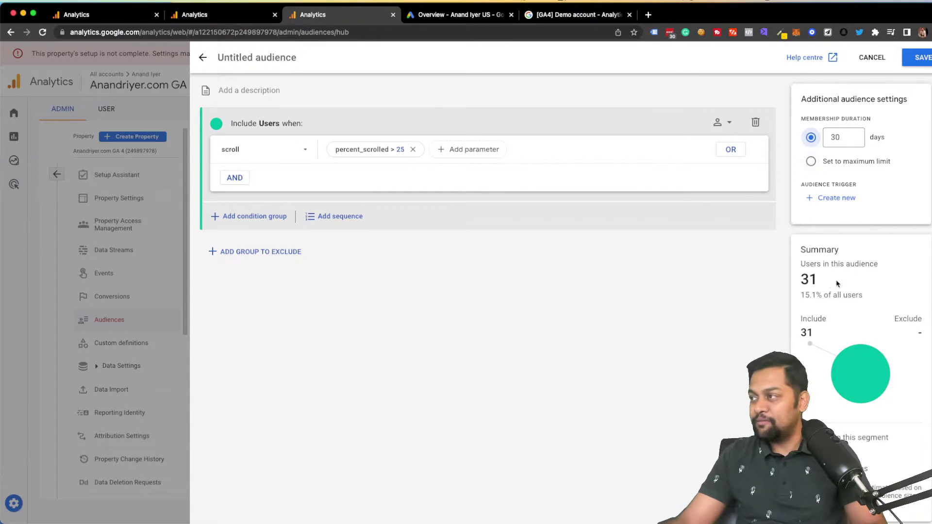
- Set the audience's membership duration to 540 days
double_click(842, 139)
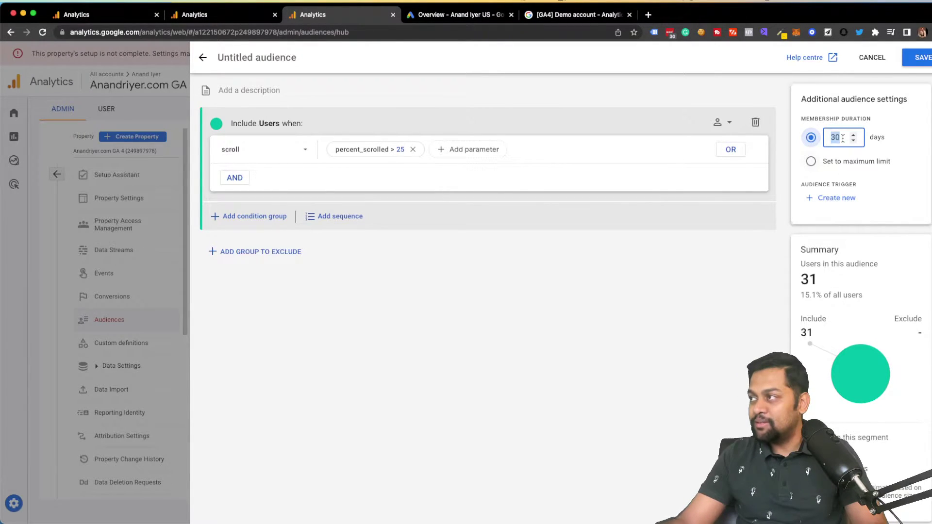
left_click(810, 161)
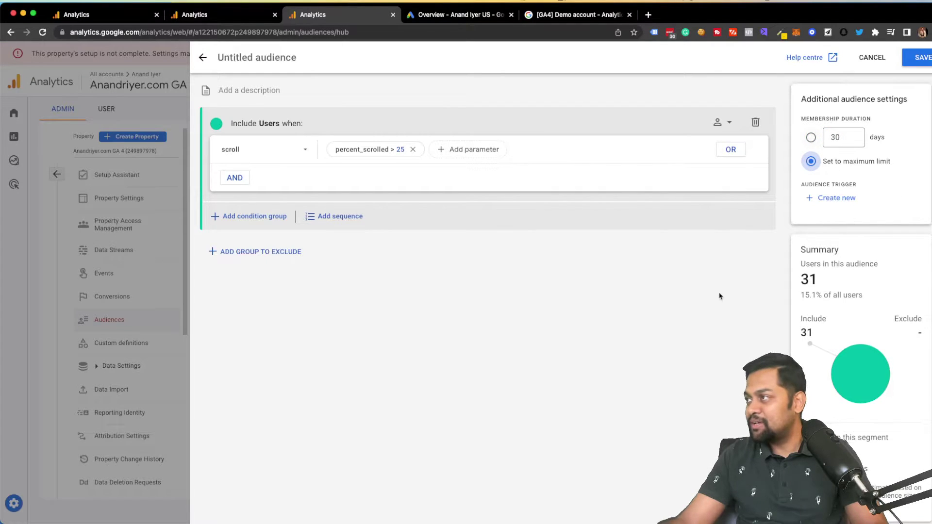
left_click(811, 138)
double_click(836, 137)
type("540")
scroll(882, 350, "down", 1)
scroll(849, 330, "up", 1)
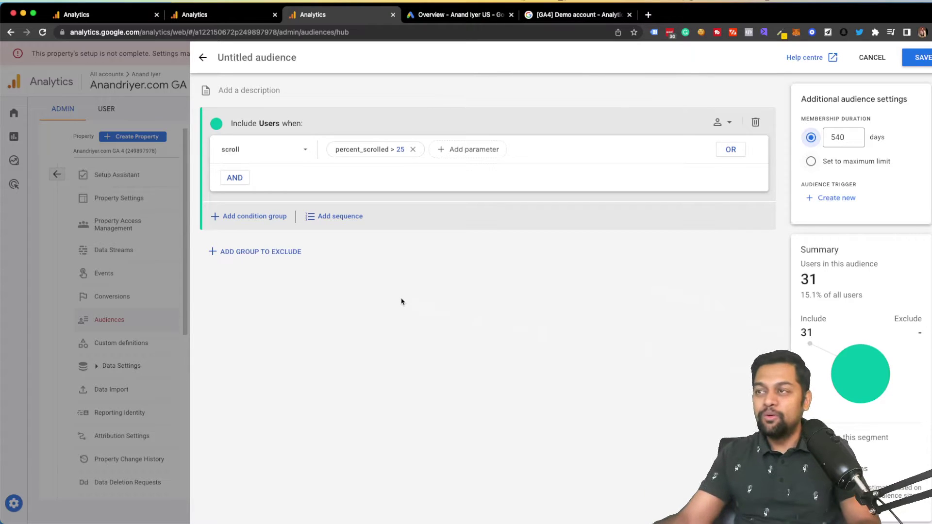
- Remove the percent_scrolled parameter and replace the audience's scroll condition with the Page location dimension
left_click(412, 149)
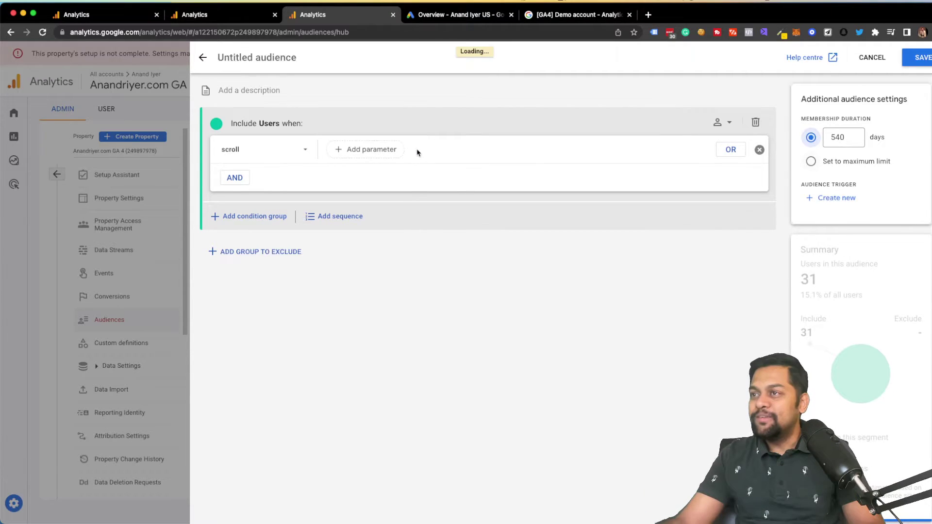
left_click(245, 159)
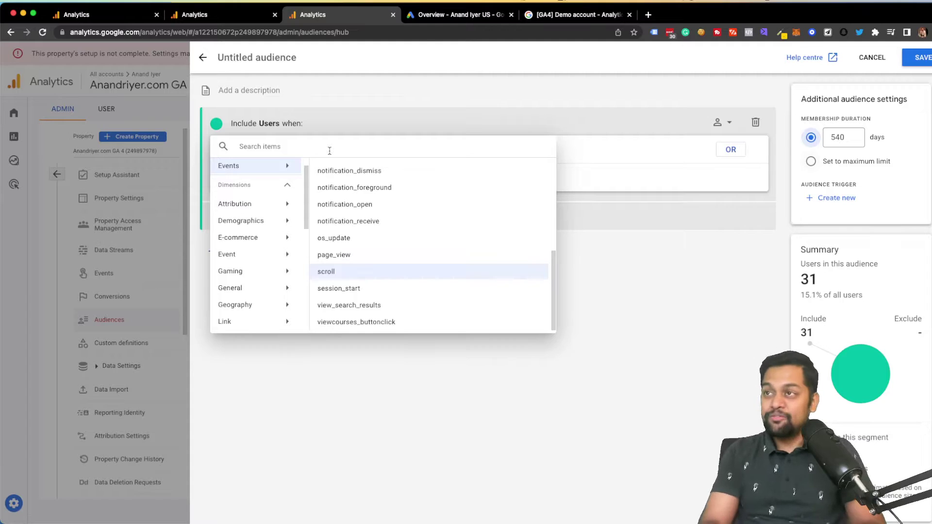
type("page")
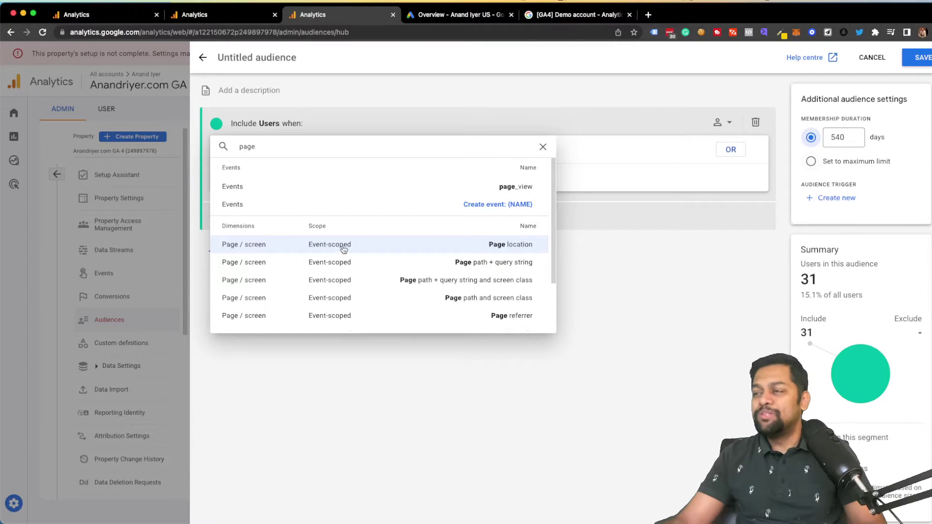
left_click(519, 248)
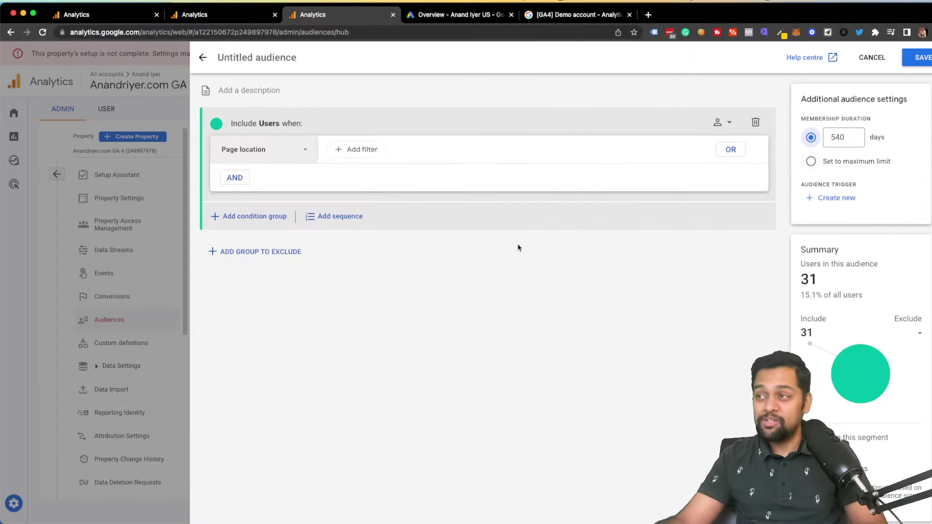
left_click(374, 152)
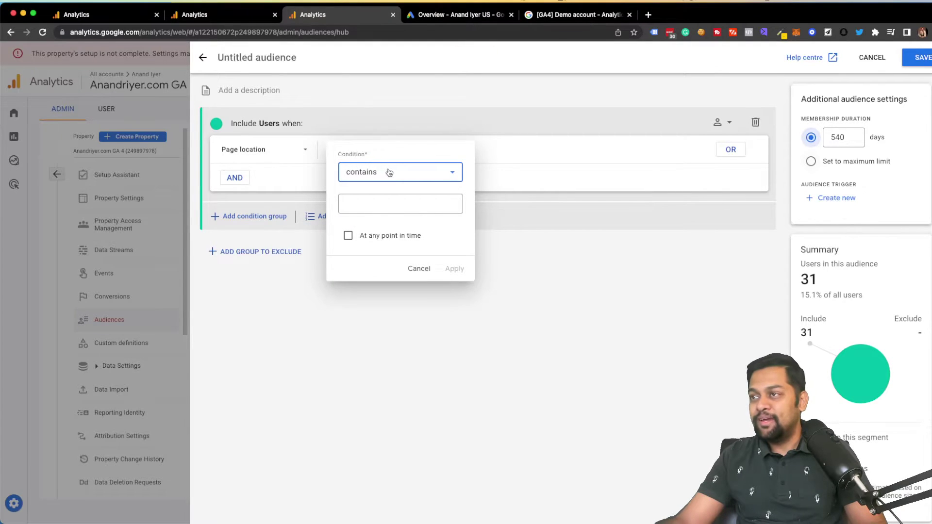
left_click(391, 204)
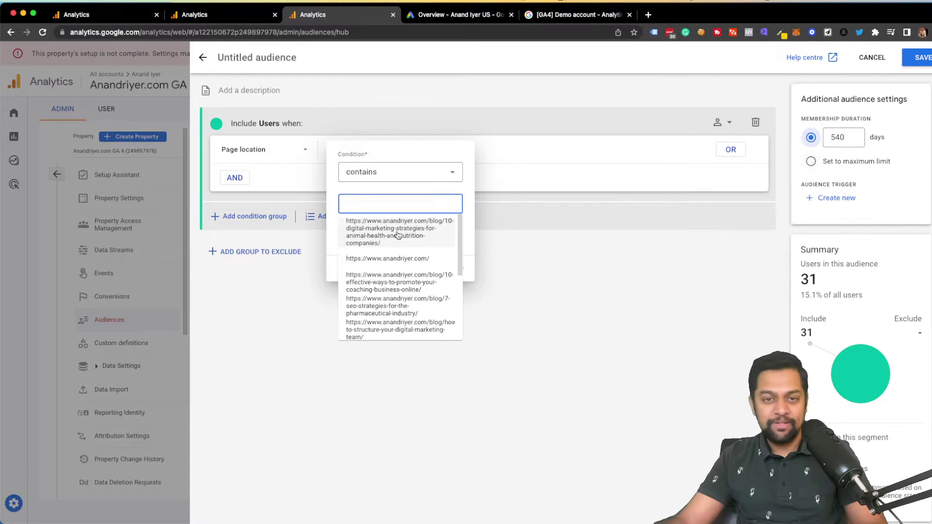
left_click(396, 177)
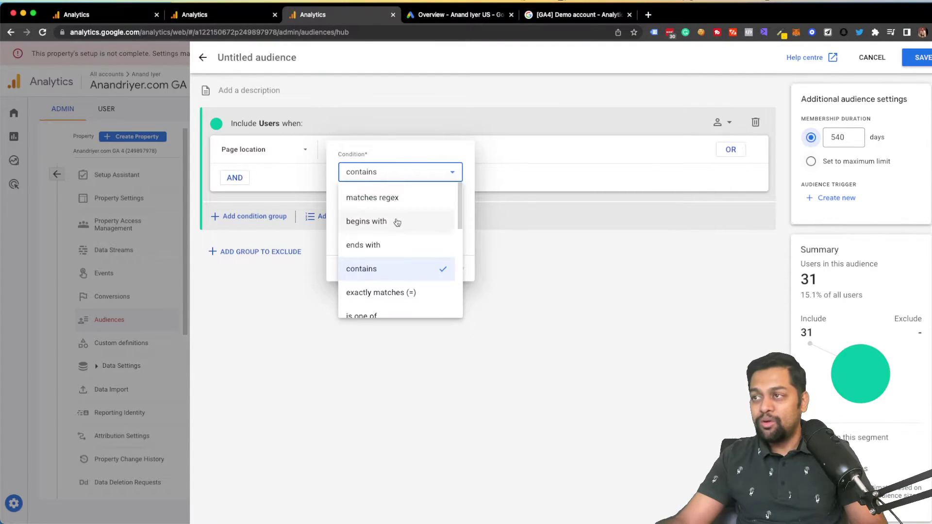
scroll(393, 253, "down", 3)
scroll(393, 255, "down", 5)
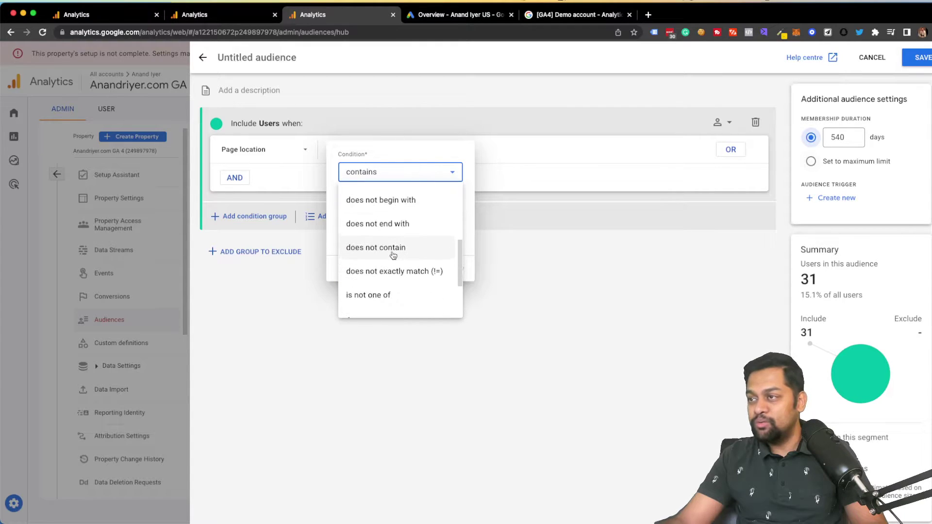
scroll(393, 252, "up", 10)
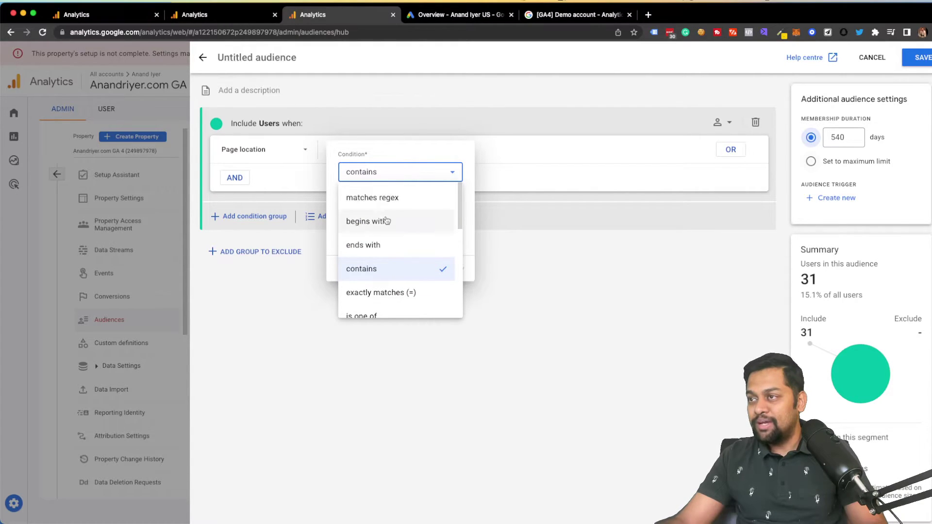
left_click(400, 270)
left_click(387, 203)
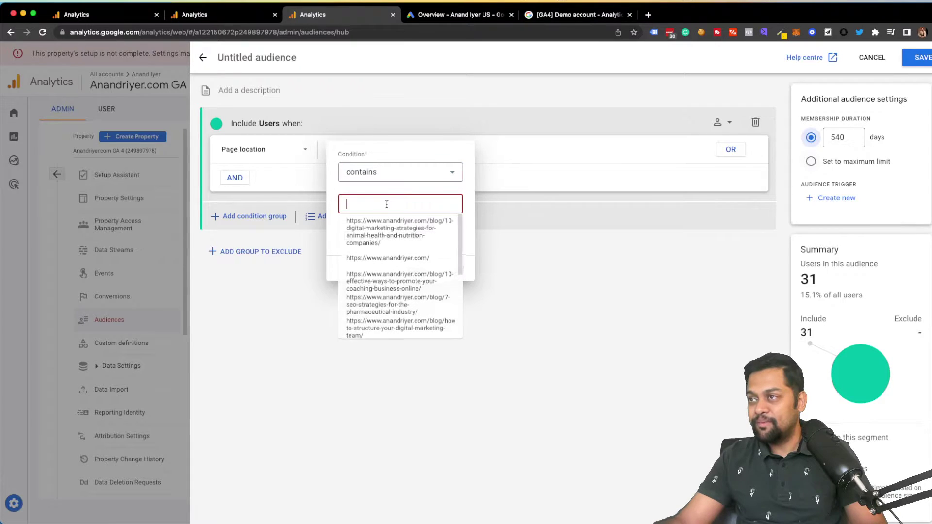
left_click(400, 265)
left_click(450, 271)
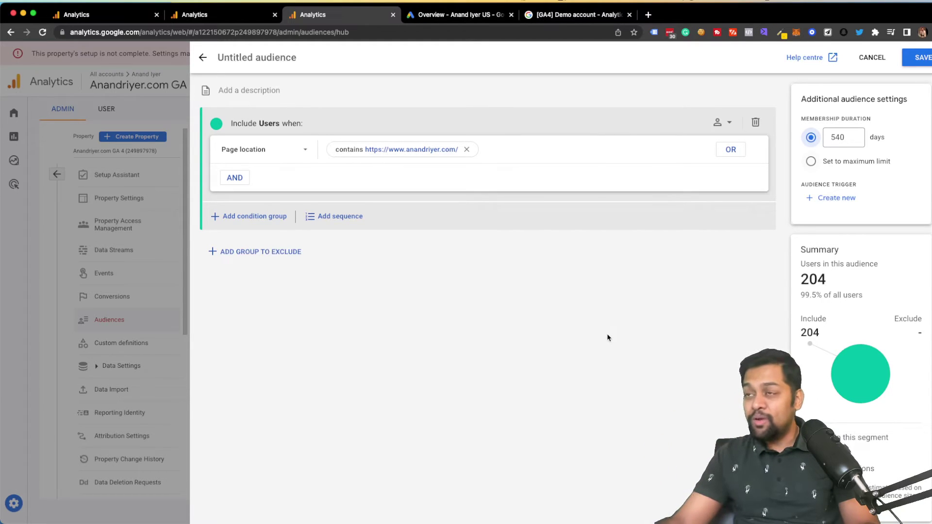
- Add an AND condition to the include group using the scroll event
left_click(235, 178)
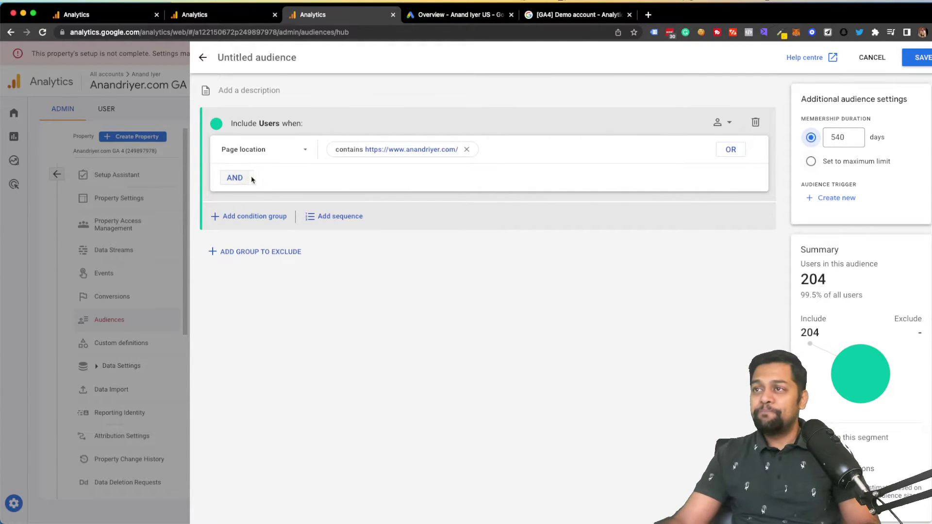
left_click(235, 178)
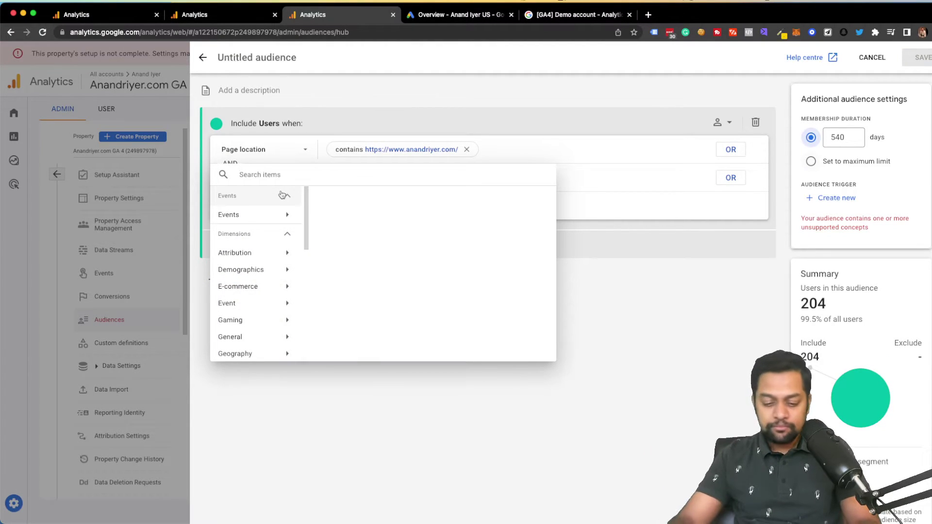
type("sc")
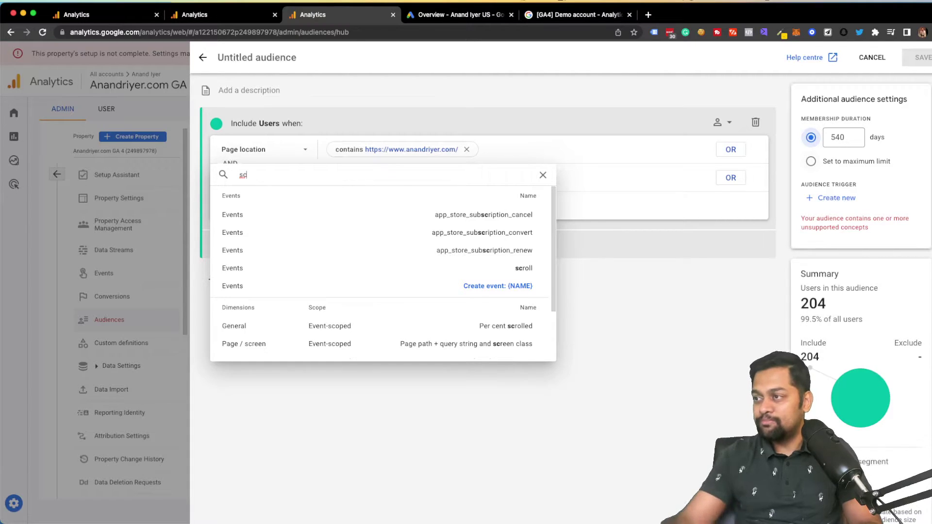
left_click(312, 270)
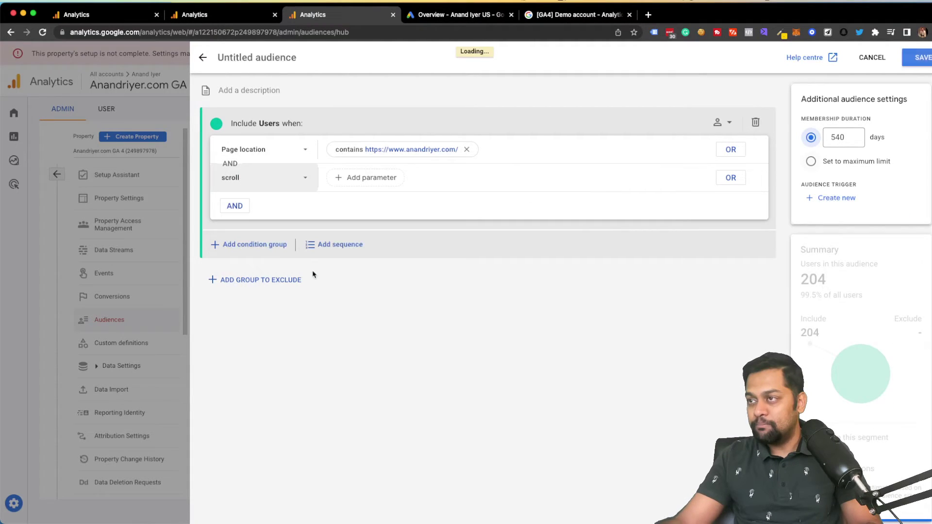
- Add the percent_scrolled parameter to the scroll condition, set to greater than (>) 50, and apply it
left_click(357, 178)
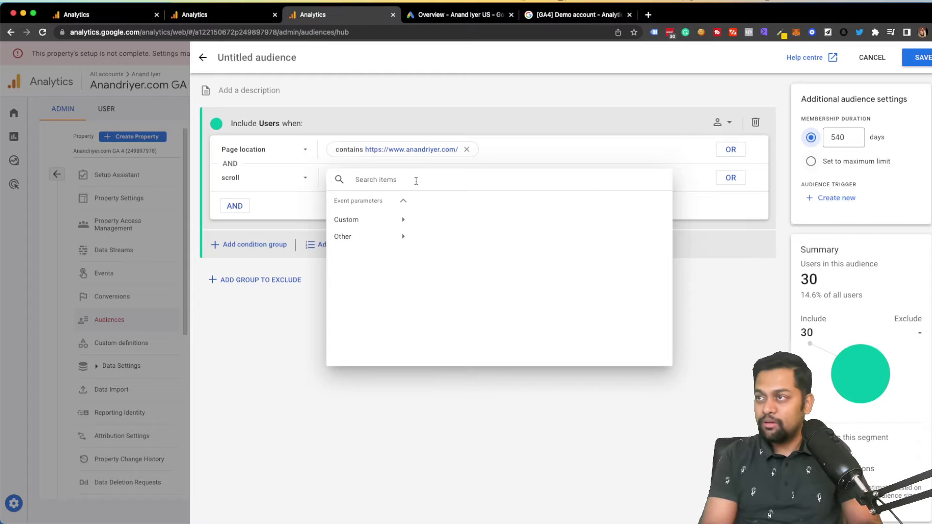
type("per")
left_click(421, 237)
left_click(407, 223)
scroll(403, 336, "down", 3)
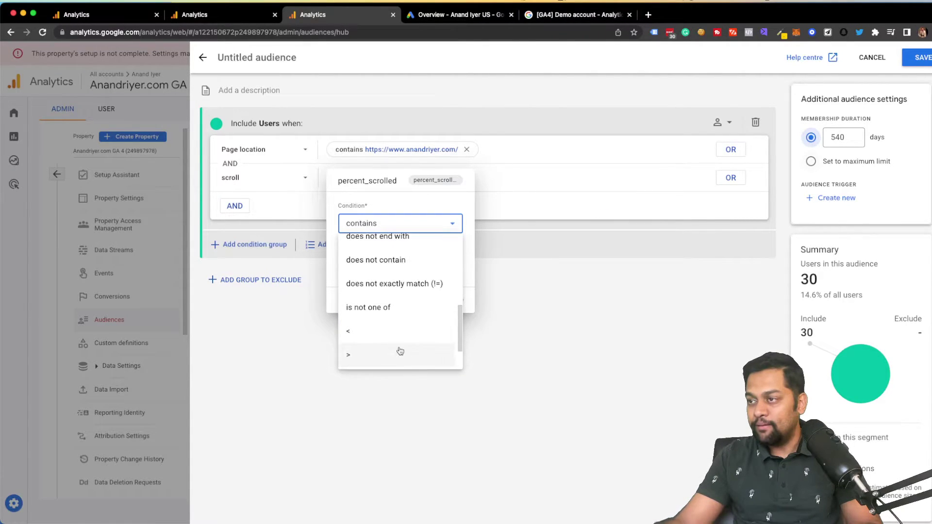
left_click(397, 348)
left_click(393, 257)
type("50")
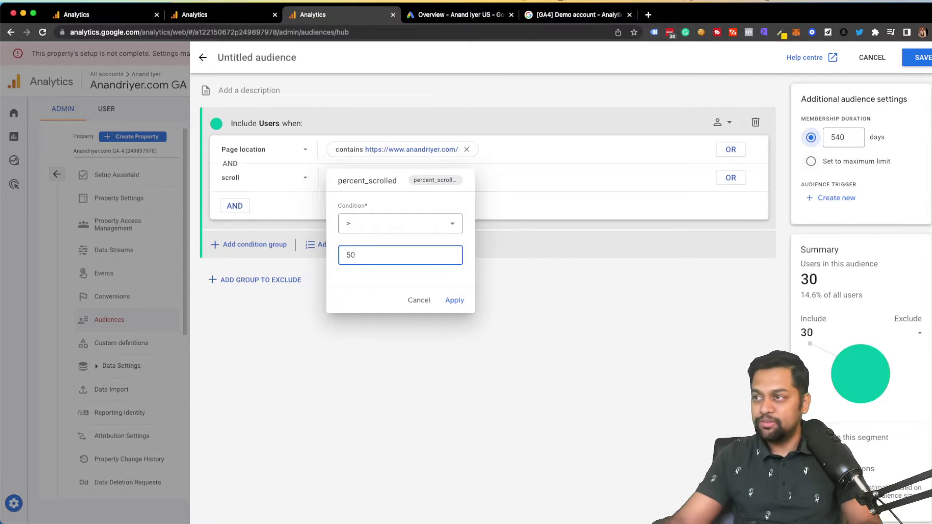
left_click(455, 300)
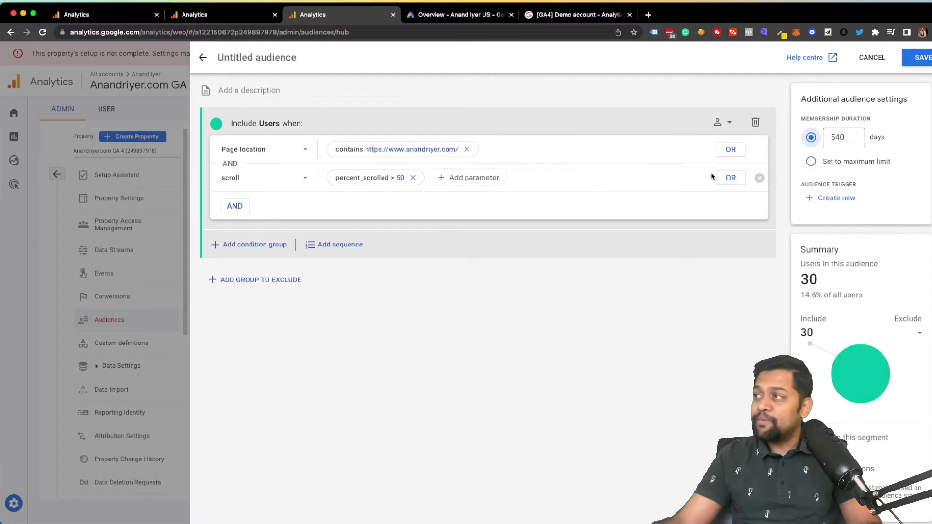
- Replace the scroll condition with an AND condition using the click event
left_click(759, 177)
left_click(234, 178)
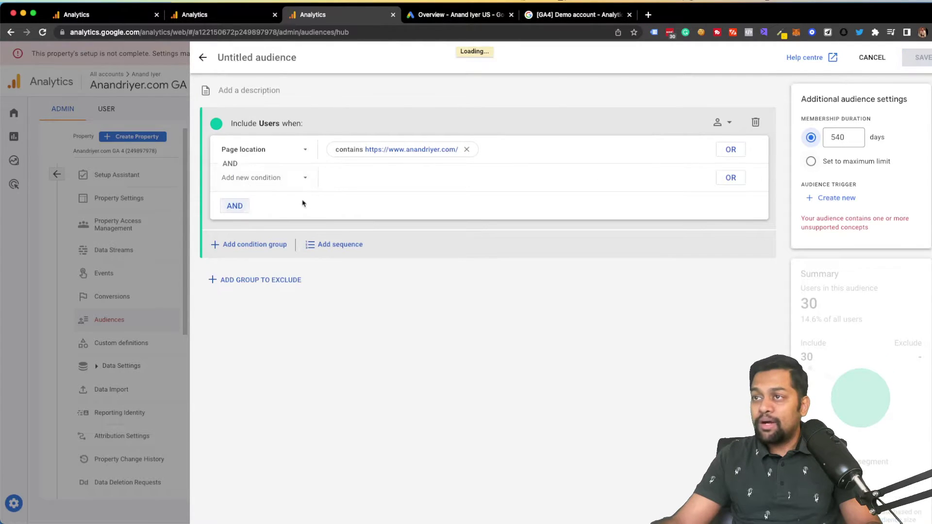
left_click(273, 179)
type("clic")
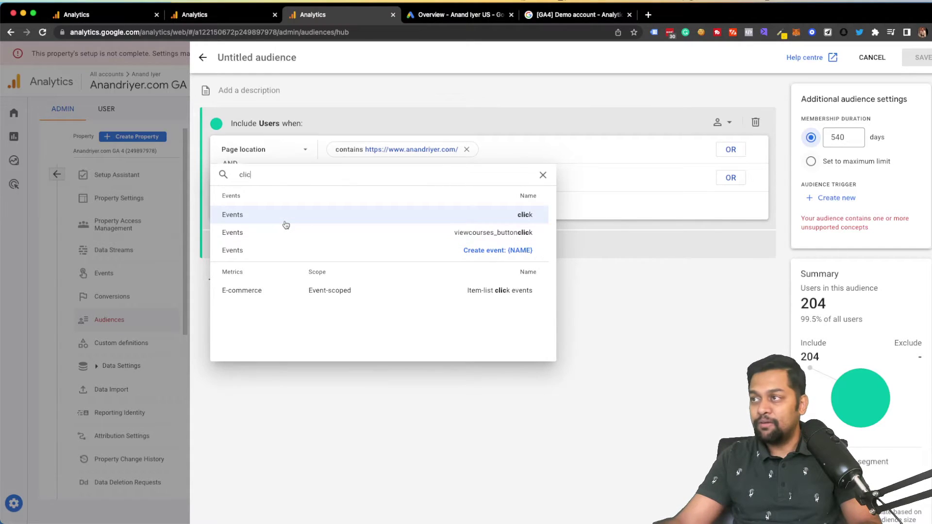
left_click(286, 225)
- Add the Event count parameter to the click condition, set to greater than (>) 10, and apply it
left_click(354, 179)
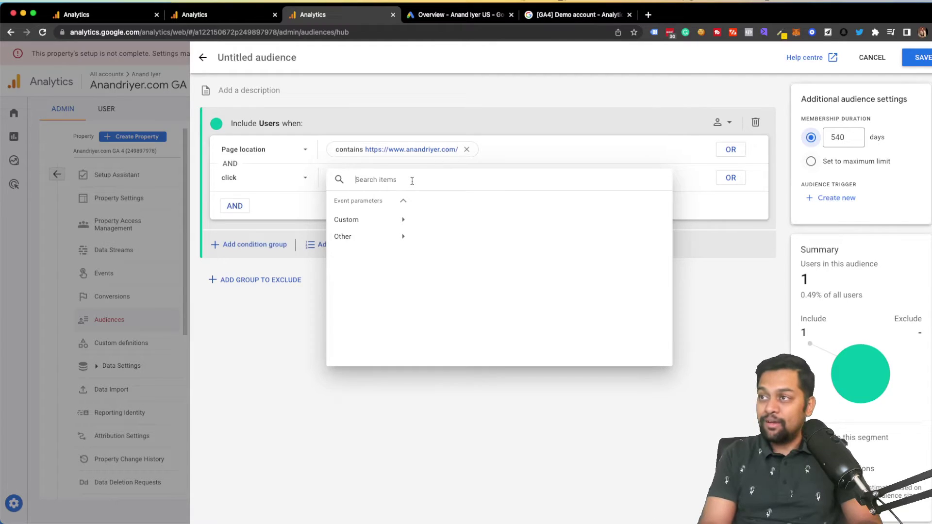
type("count")
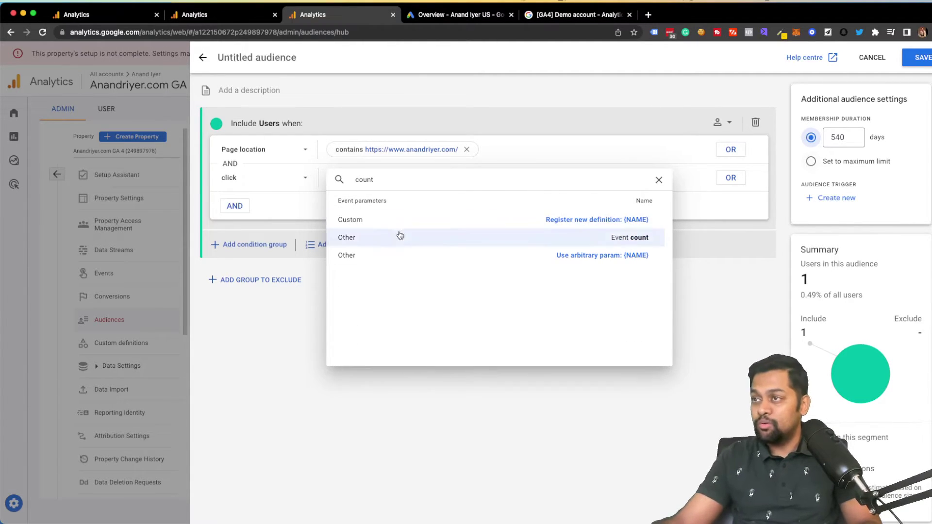
left_click(614, 237)
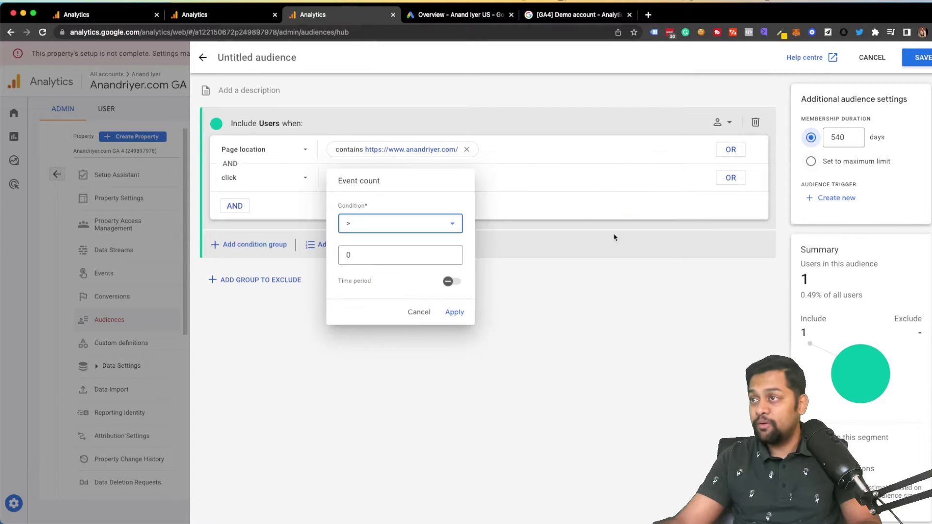
left_click(399, 254)
double_click(400, 257)
type("10")
left_click(455, 312)
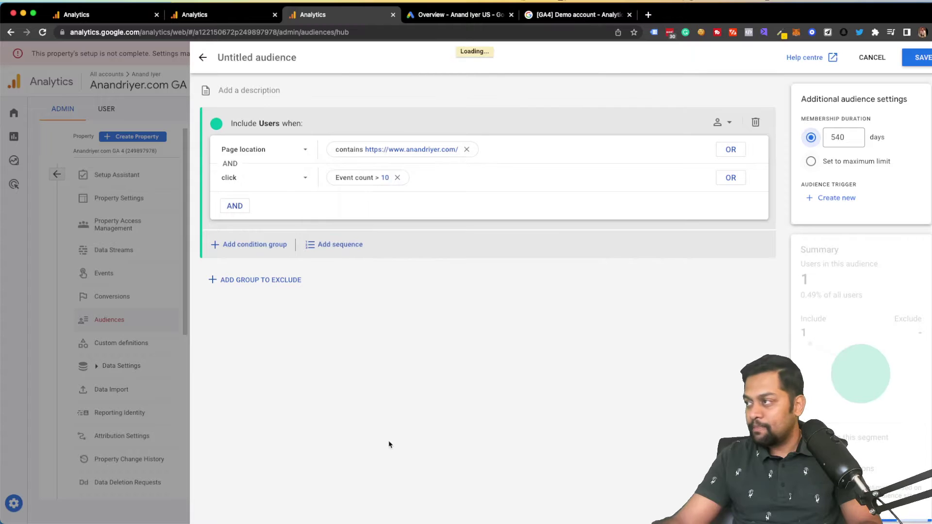
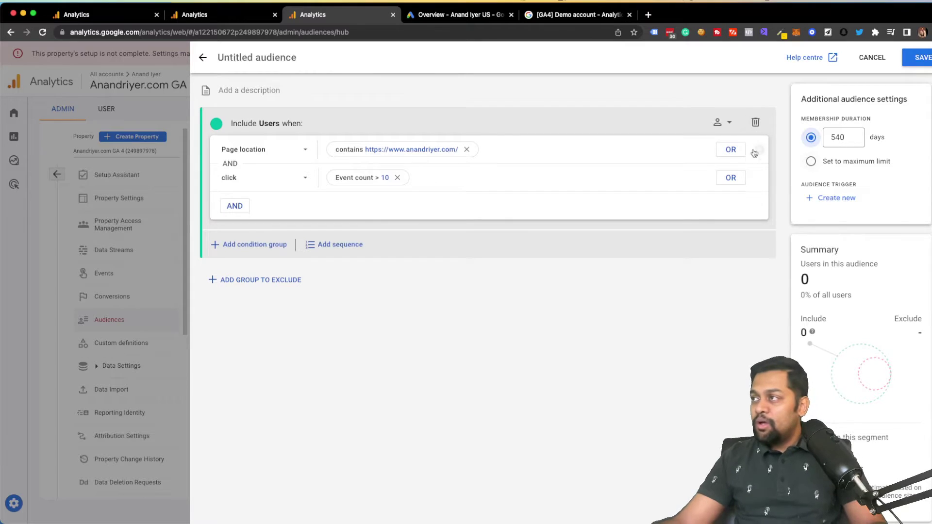
- Remove the click and Page location conditions from the audience
left_click(758, 178)
left_click(305, 149)
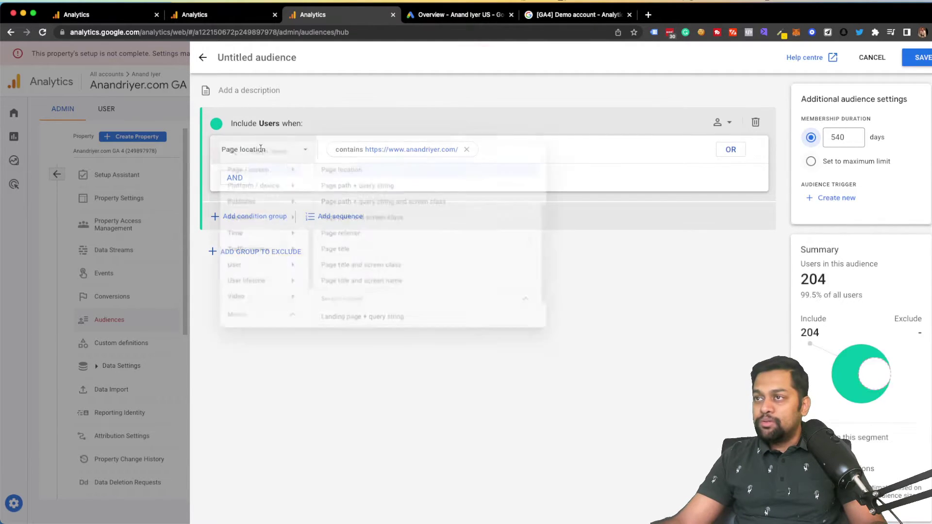
left_click(761, 167)
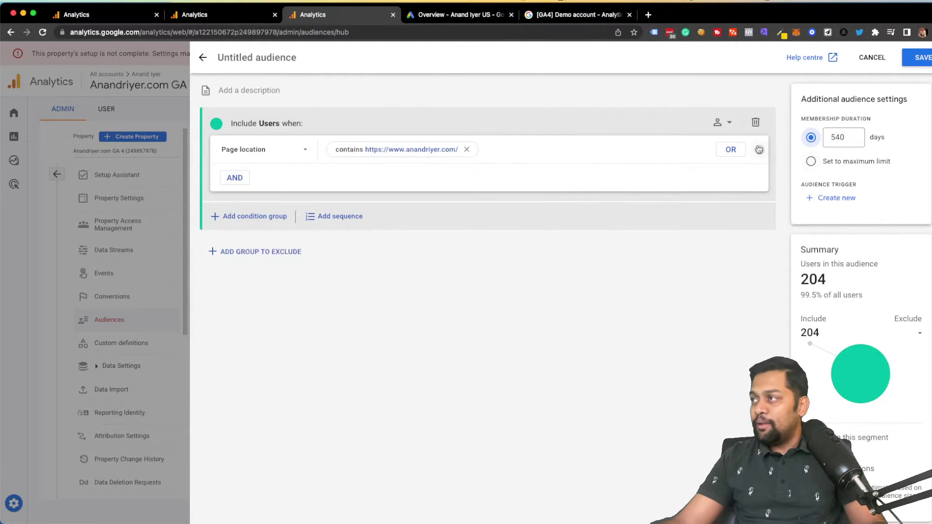
left_click(756, 150)
- Set the audience's empty condition to the user-scoped Country ID dimension
left_click(249, 150)
left_click(279, 154)
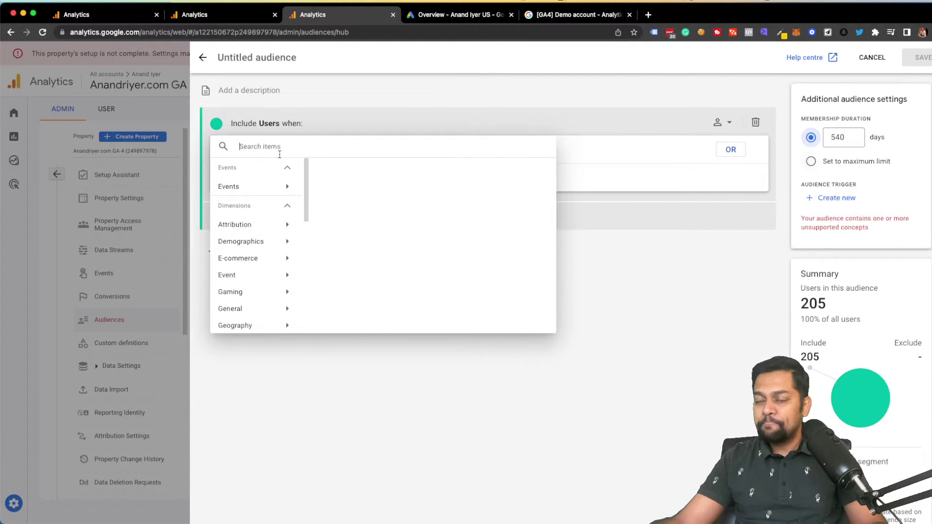
type("country")
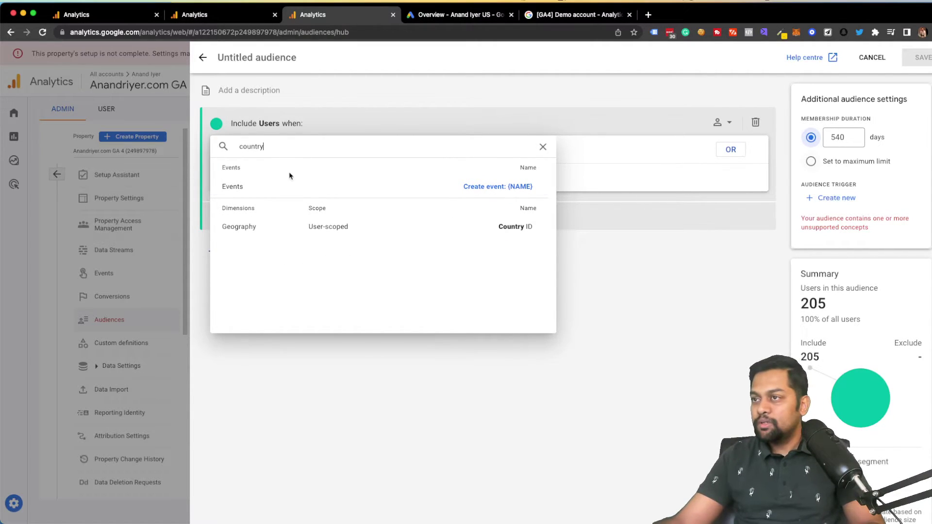
left_click(342, 229)
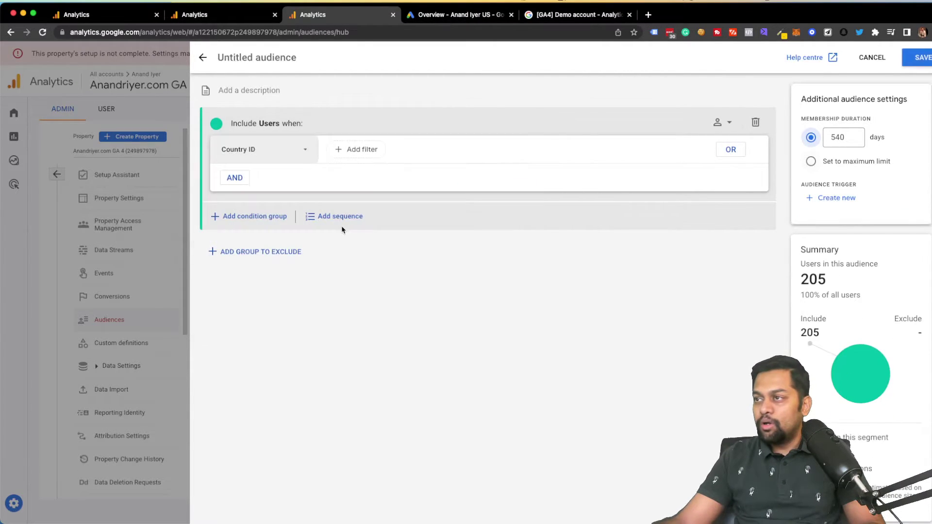
- Filter the Country ID condition to contain US and apply it
left_click(357, 153)
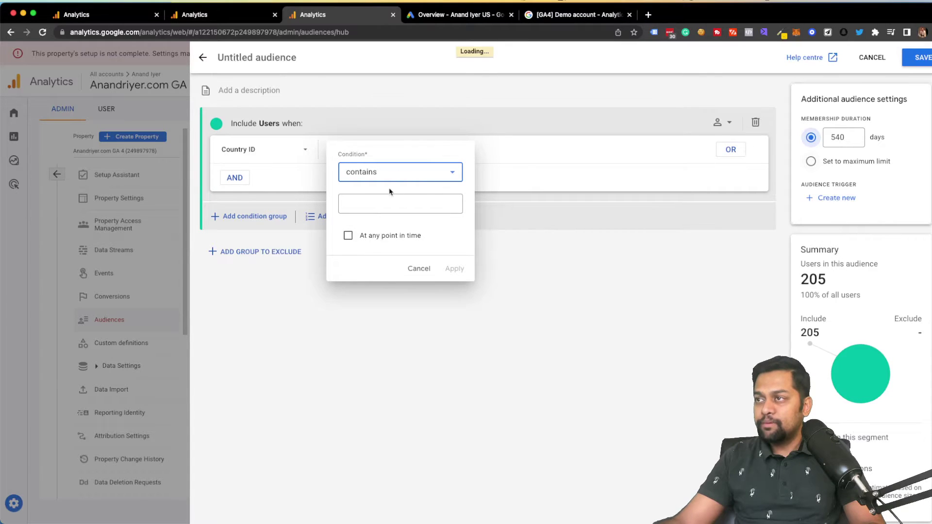
left_click(386, 204)
type("US")
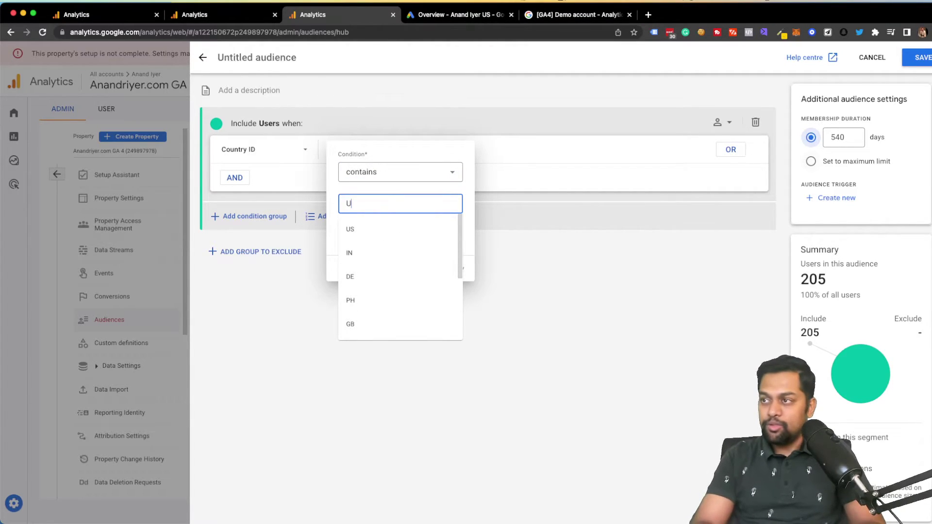
left_click(381, 228)
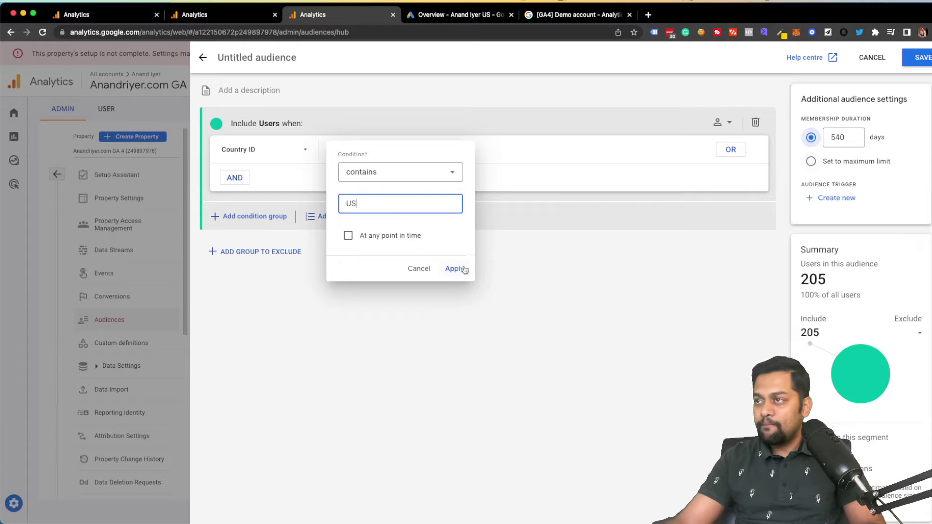
left_click(453, 279)
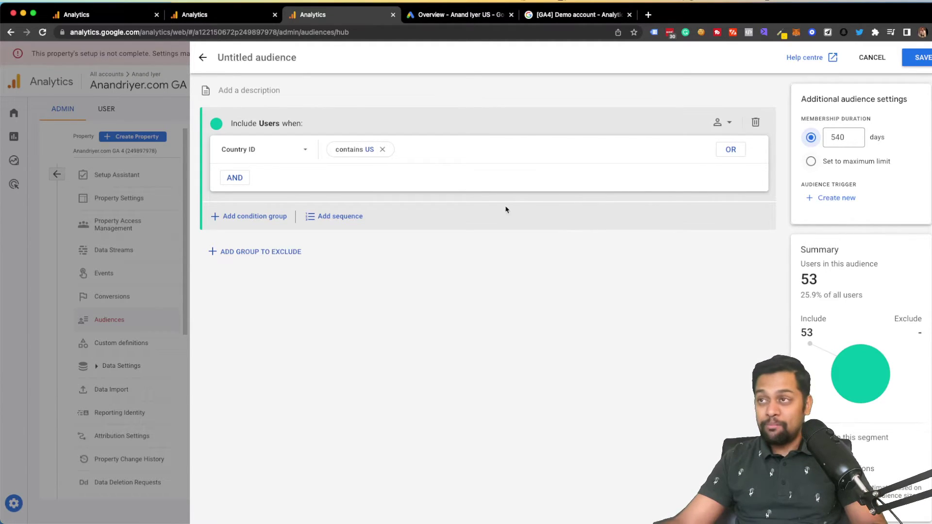
- Add an AND condition to the audience using the user-scoped Age dimension
left_click(234, 178)
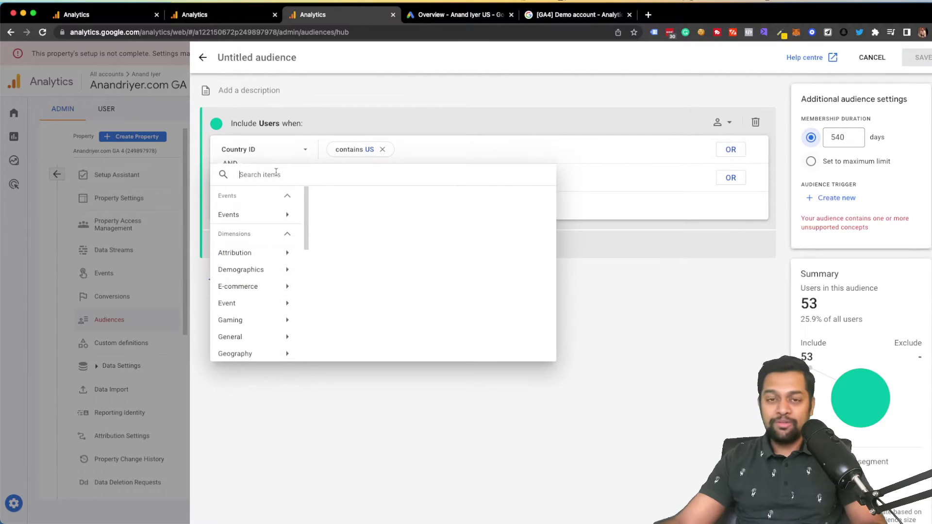
type("age")
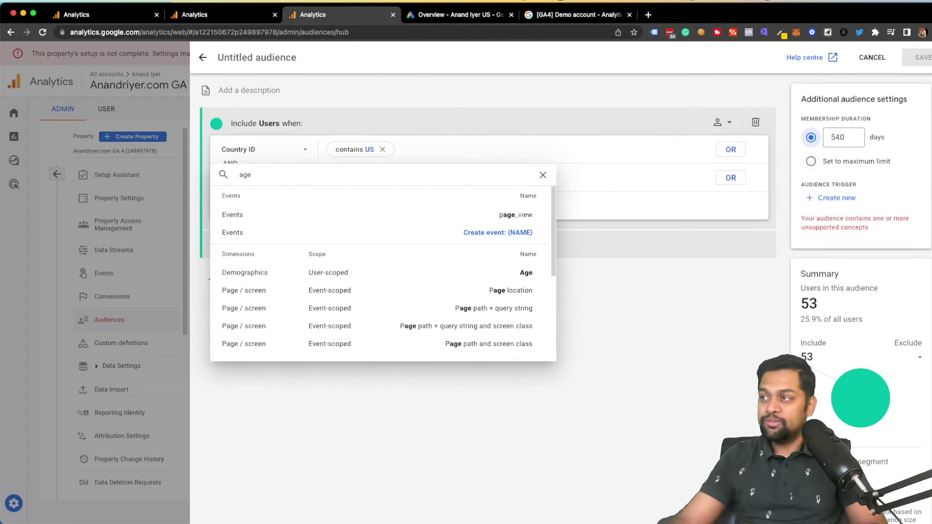
left_click(408, 272)
- Filter the Age condition to is one of 25-34 and apply it
left_click(364, 178)
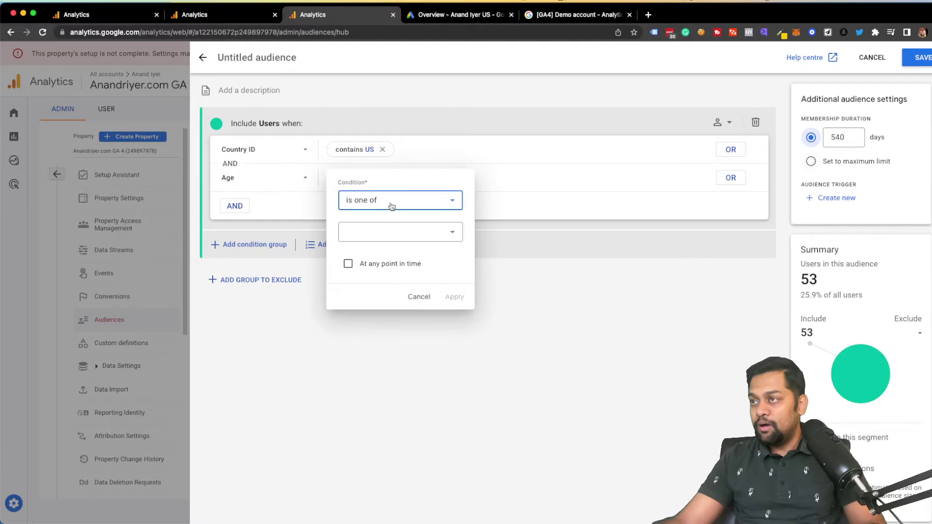
left_click(412, 237)
left_click(388, 282)
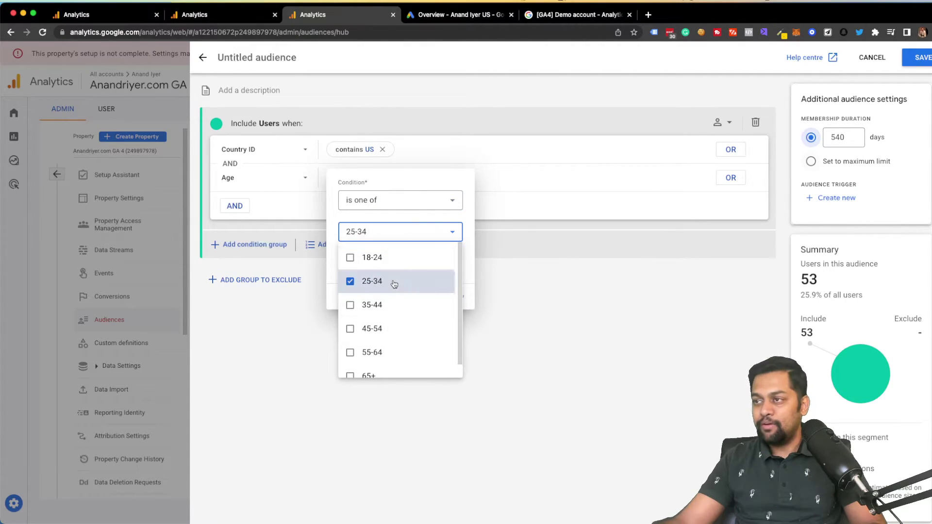
left_click(474, 274)
left_click(457, 296)
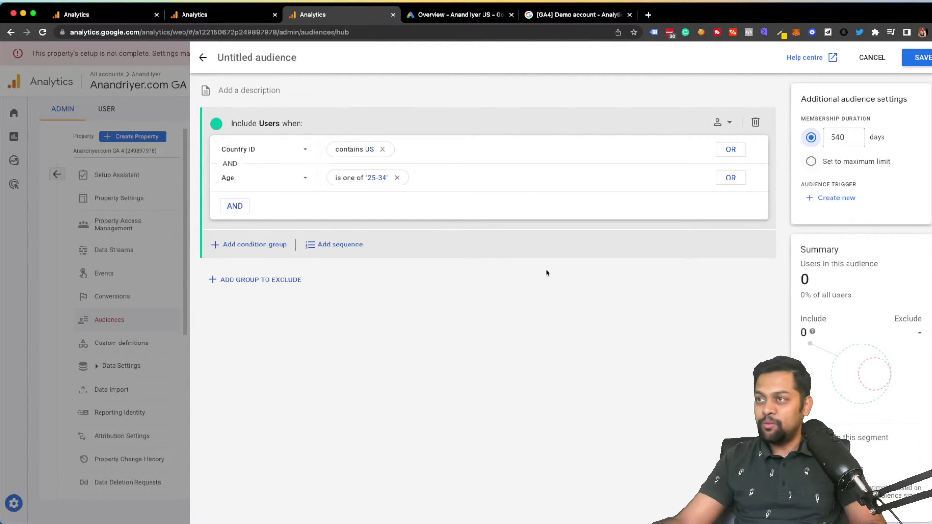
left_click(376, 177)
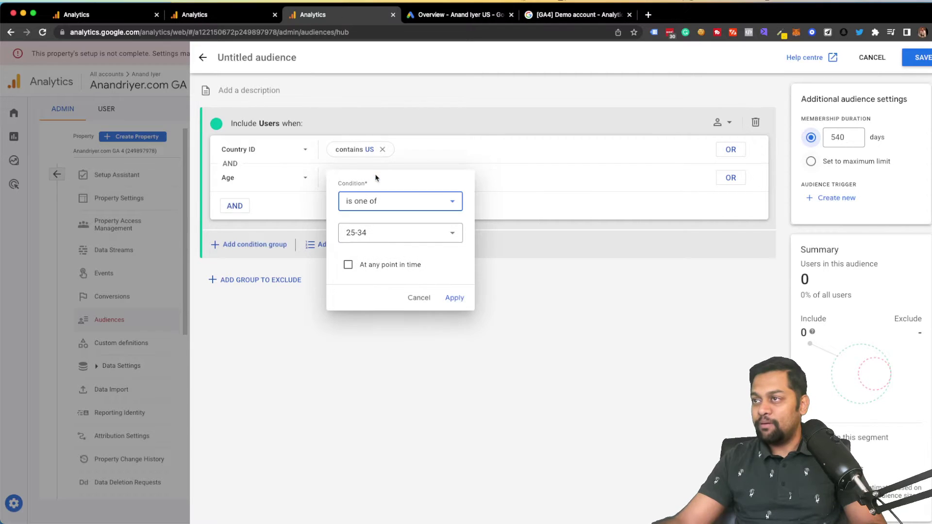
left_click(420, 299)
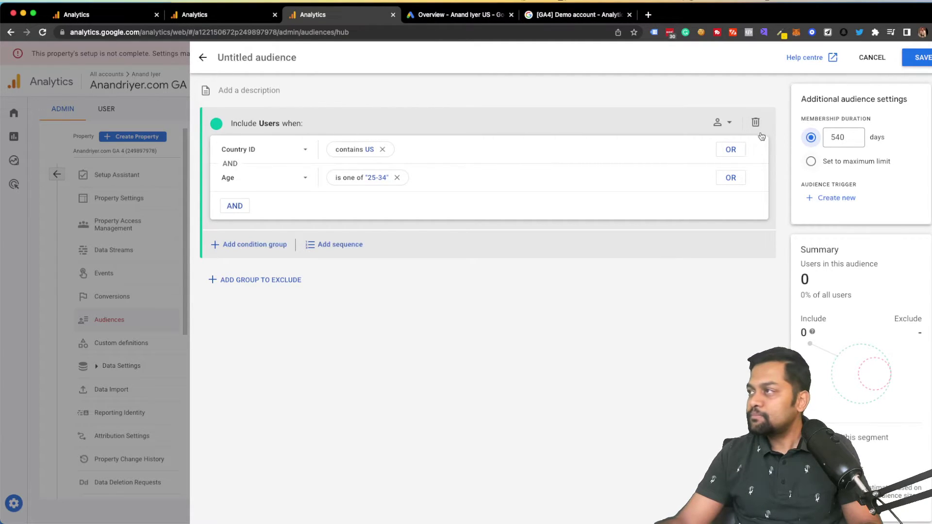
- Remove the Country ID and Age conditions from the audience
left_click(758, 150)
left_click(759, 150)
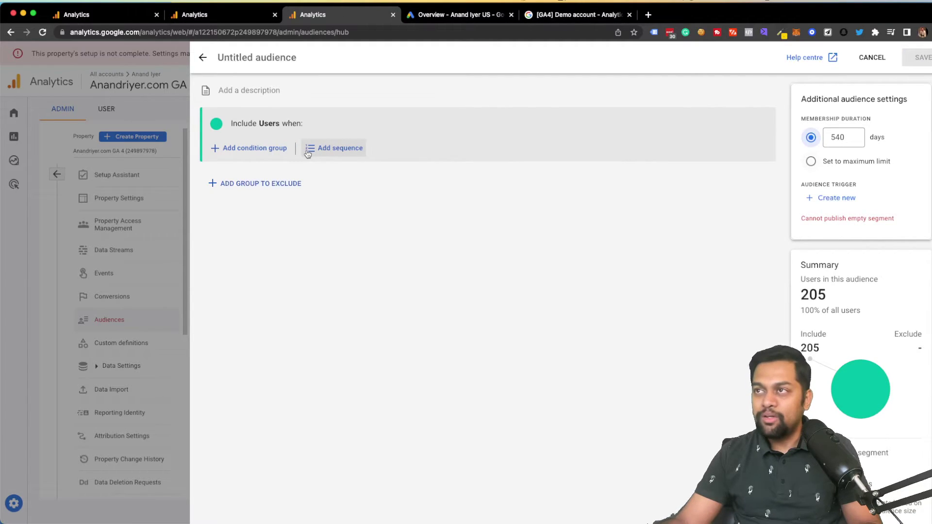
- Switch to the Google Merch Shop Free-form exploration and start a new custom user segment
left_click(194, 13)
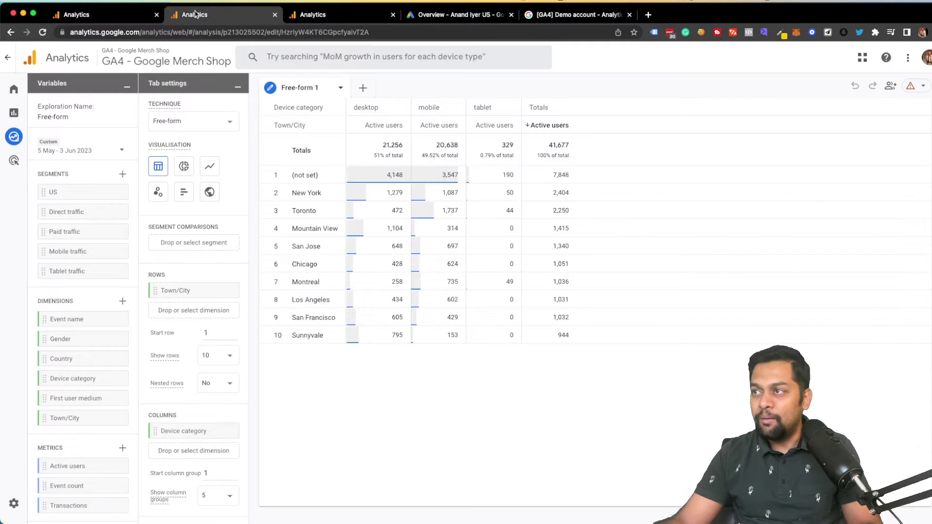
left_click(122, 173)
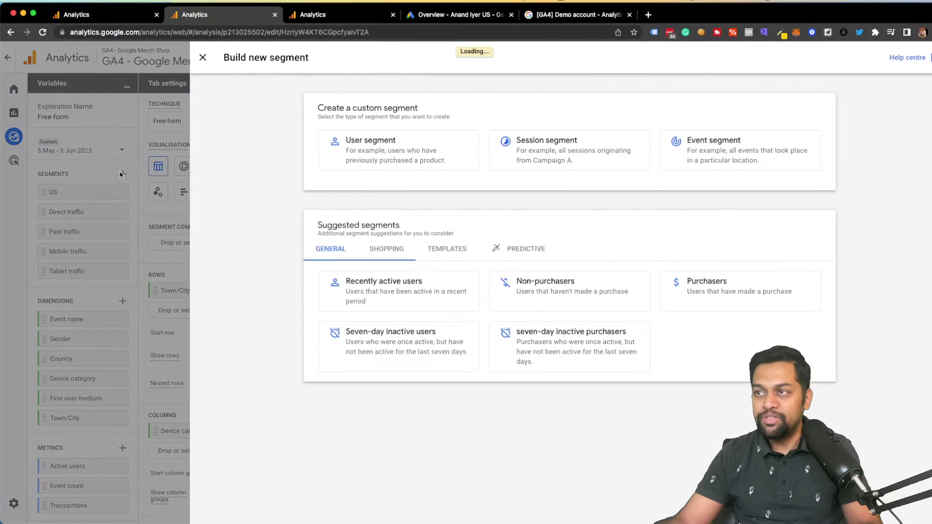
left_click(410, 149)
- Set the user segment's first condition to the view_item event
left_click(251, 148)
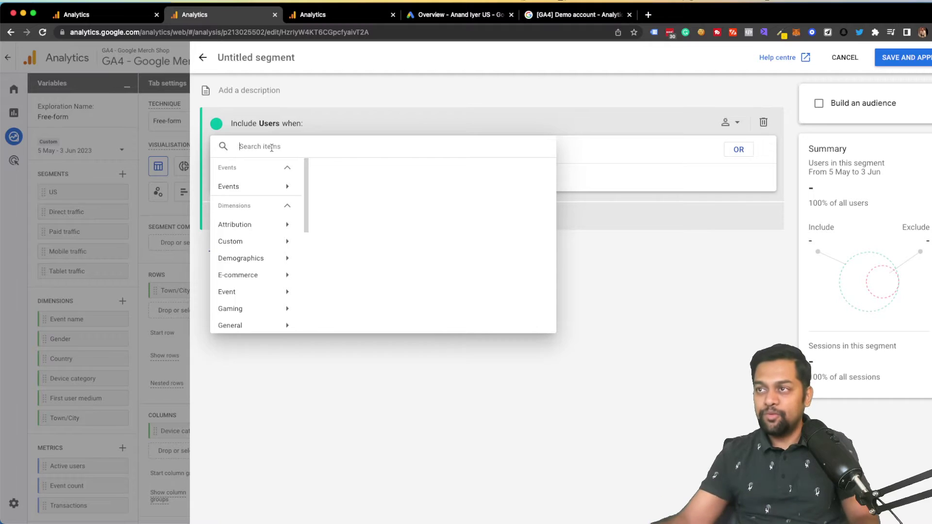
type("view")
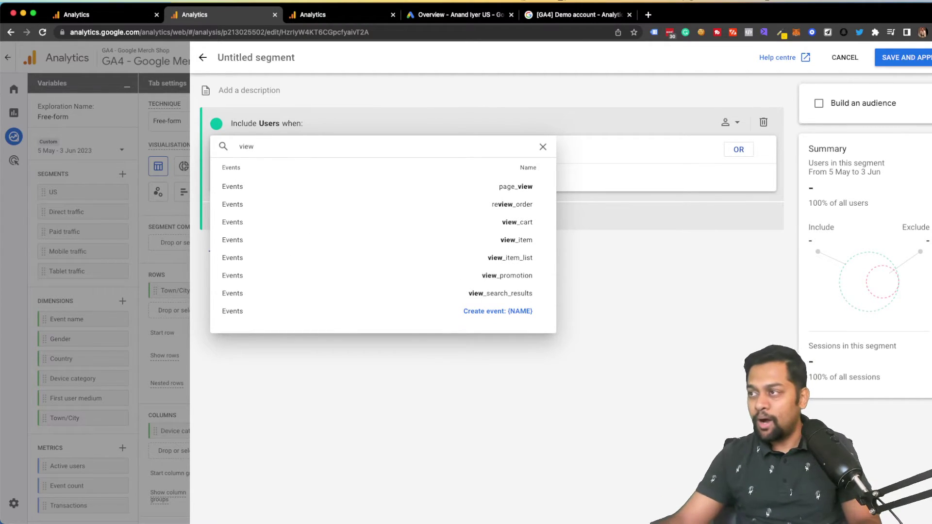
left_click(448, 241)
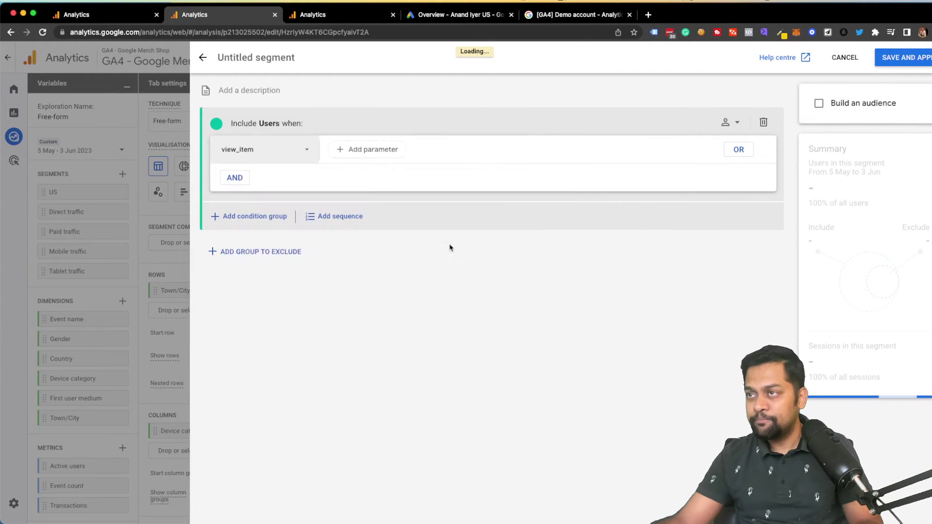
- Add the Event count parameter to the view_item condition, set to greater than (>) 0, and apply it
left_click(383, 158)
type("coun")
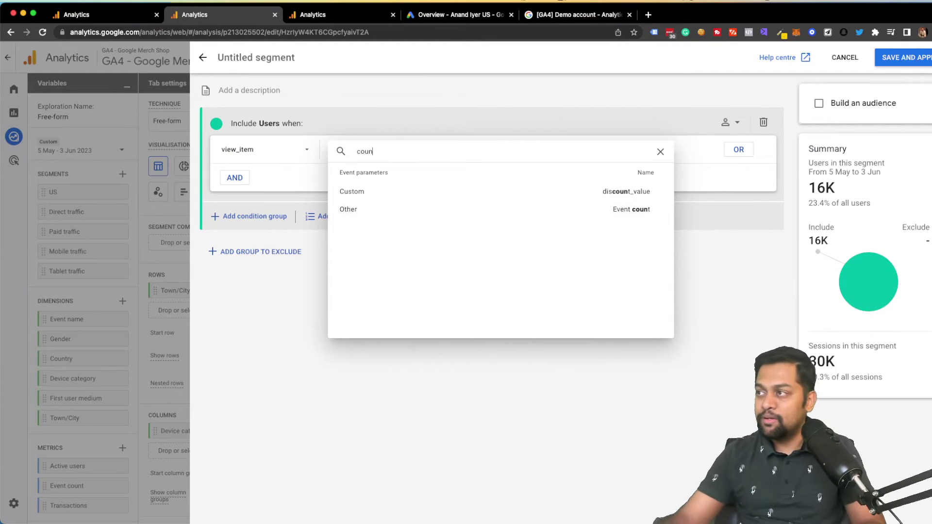
left_click(451, 211)
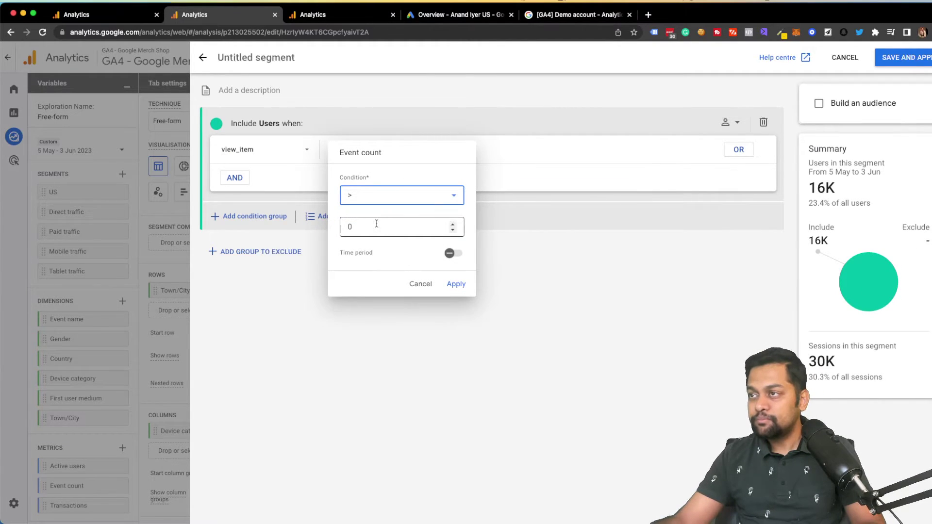
left_click(456, 283)
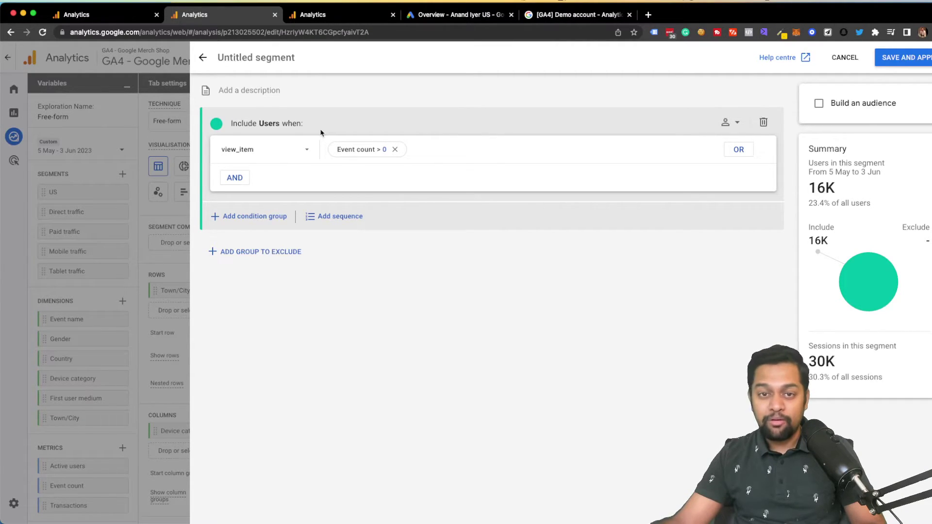
- Remove the Event count parameter and change the segment condition's event to add_to_cart
left_click(395, 150)
left_click(264, 156)
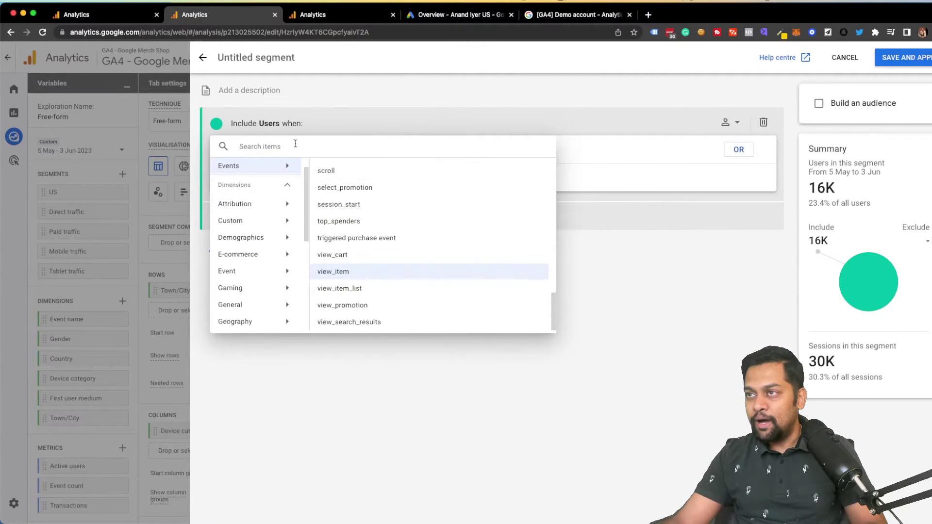
type("add")
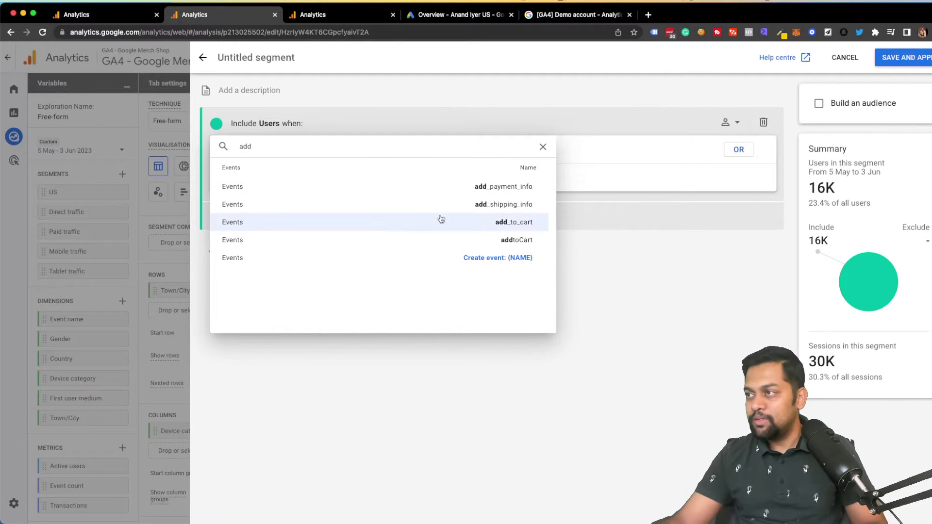
left_click(439, 218)
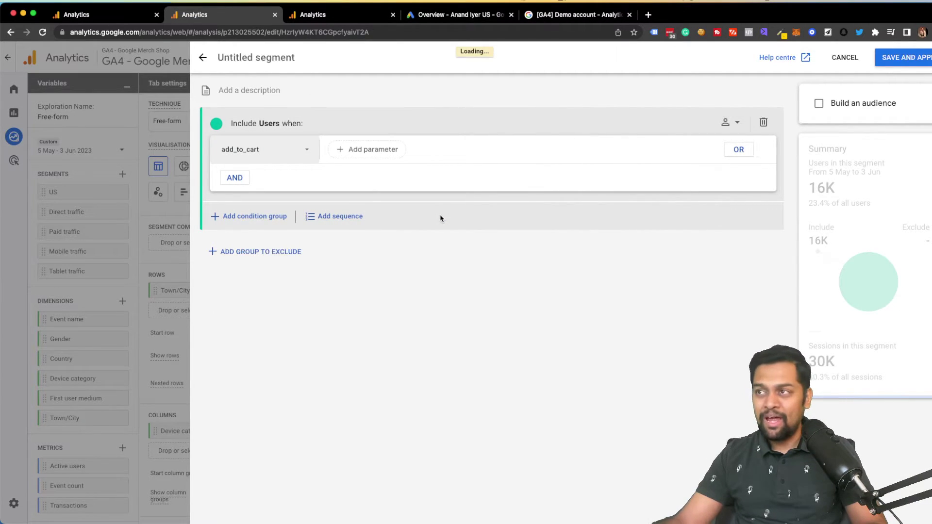
- Add the Event count parameter to the add_to_cart condition, set to greater than (>) 0, and apply it
left_click(386, 150)
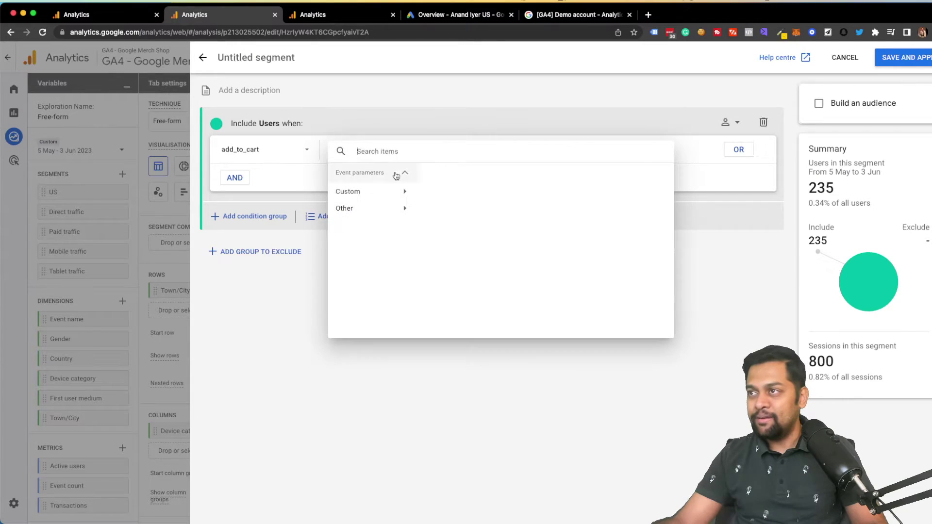
type("coun")
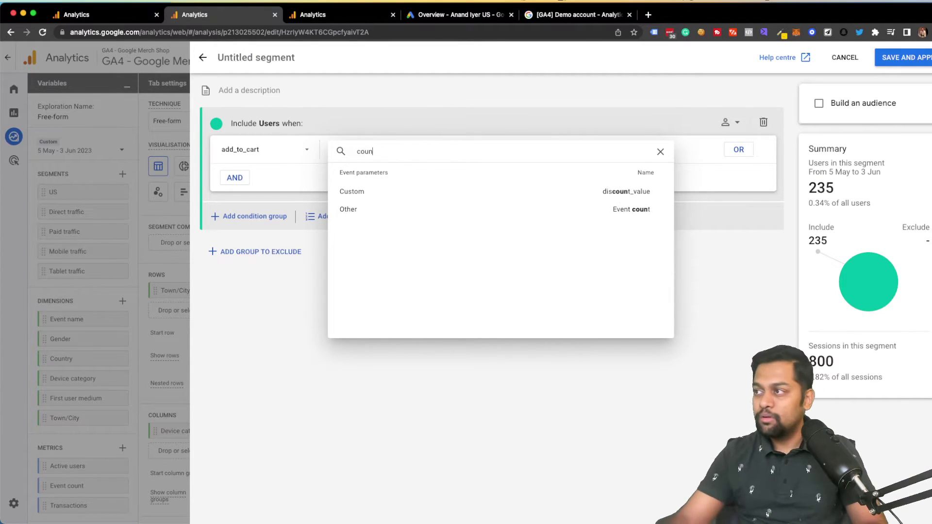
left_click(427, 208)
left_click(380, 225)
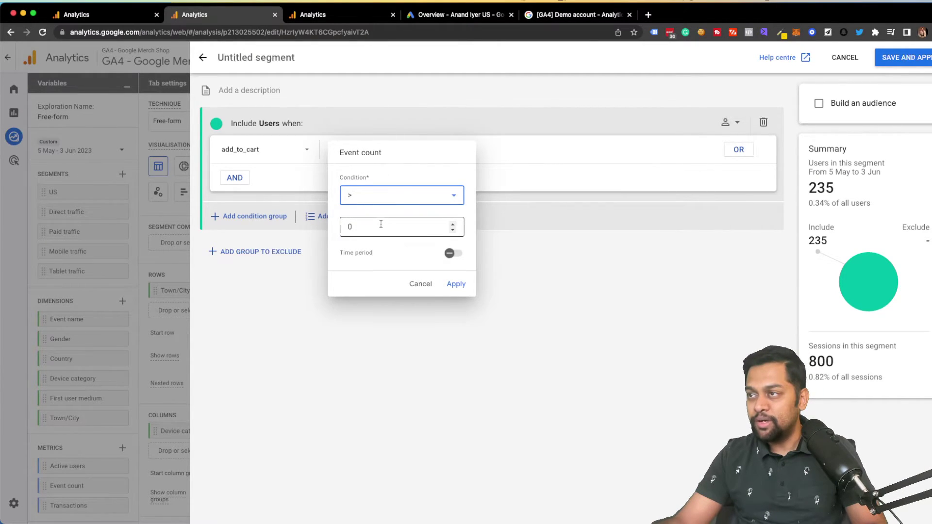
left_click(459, 282)
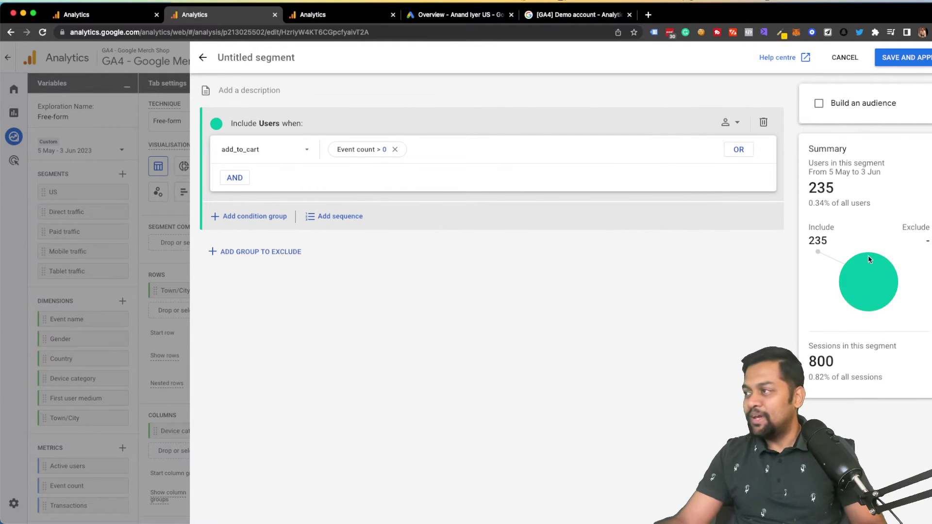
left_click_drag(810, 187, 850, 188)
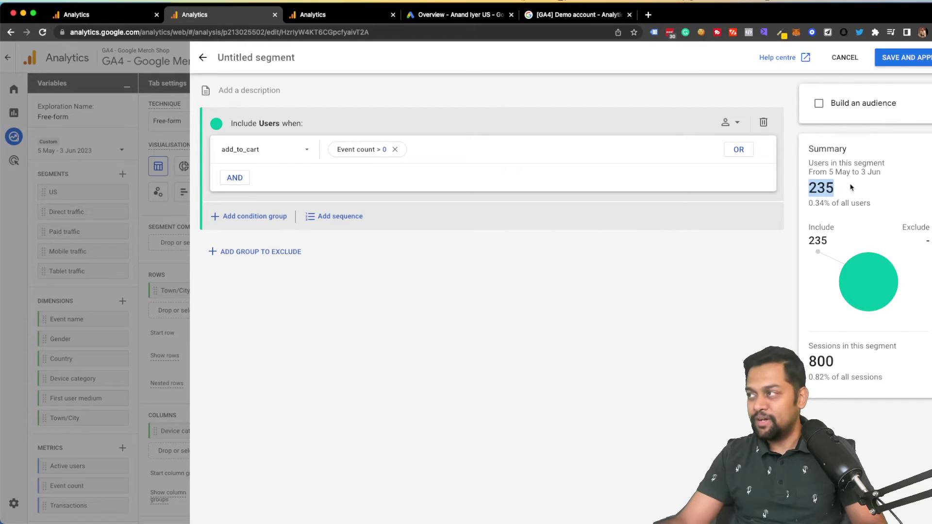
left_click(832, 219)
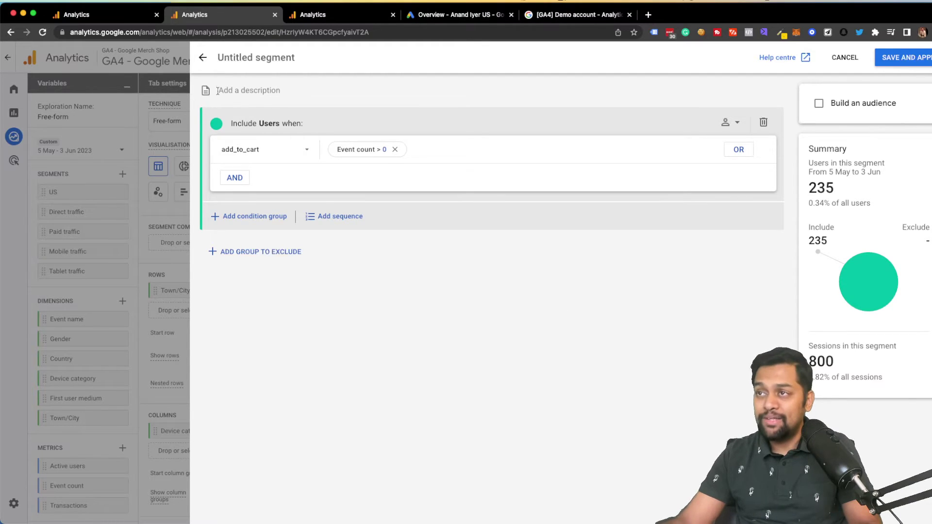
- Change the segment condition's event to purchase, keeping its Event count parameter
left_click(285, 149)
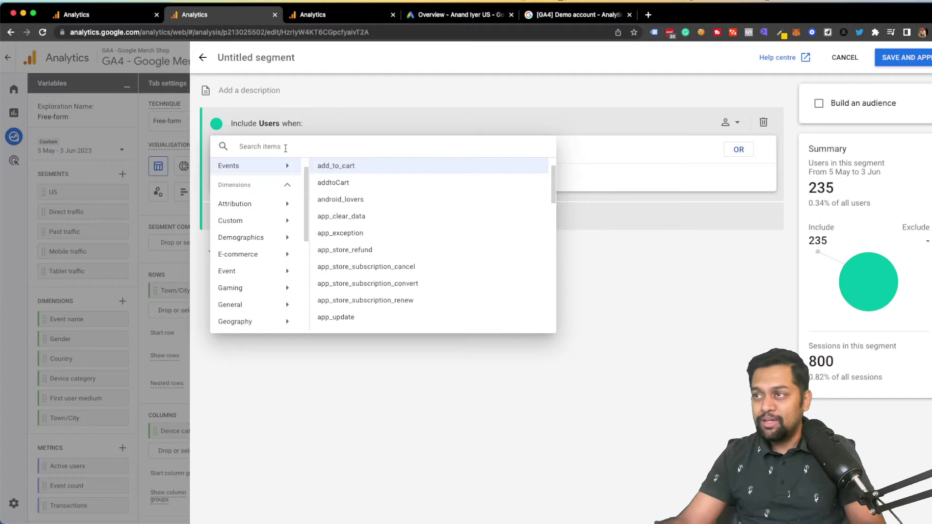
type("p")
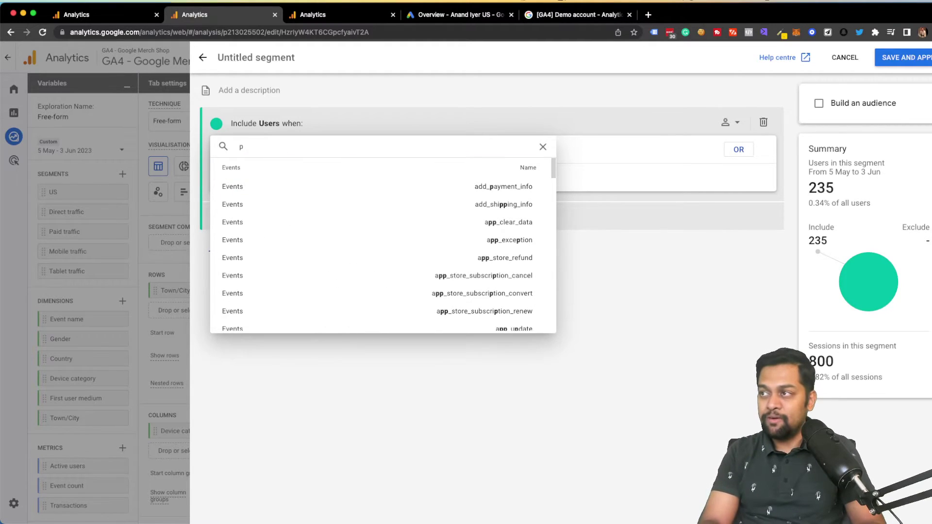
type("ur")
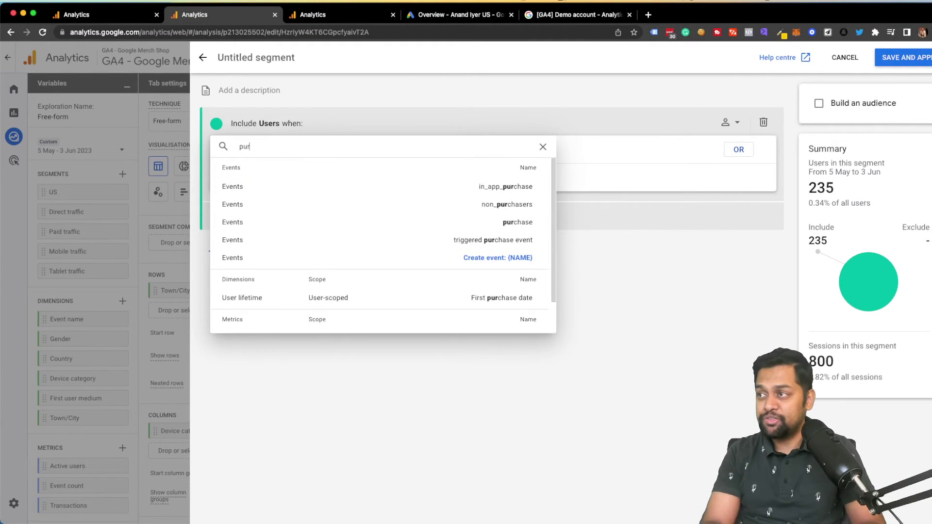
left_click(306, 222)
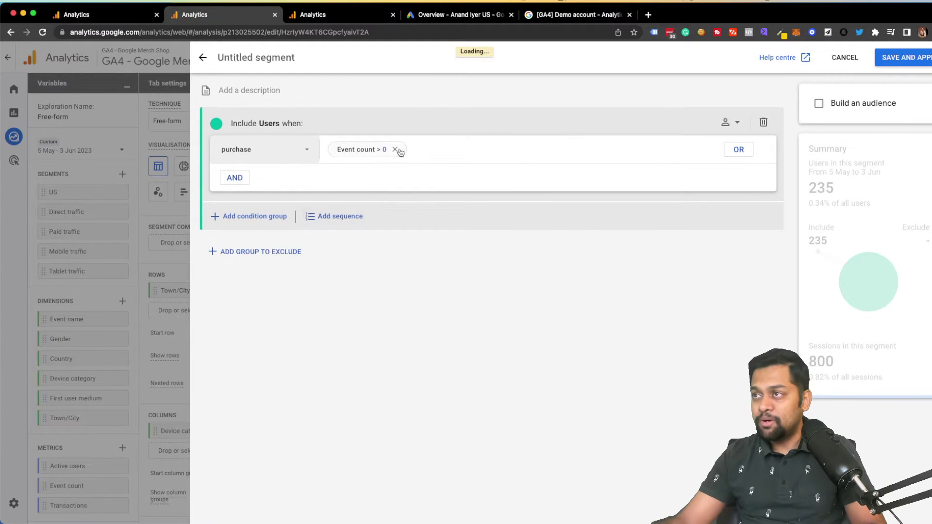
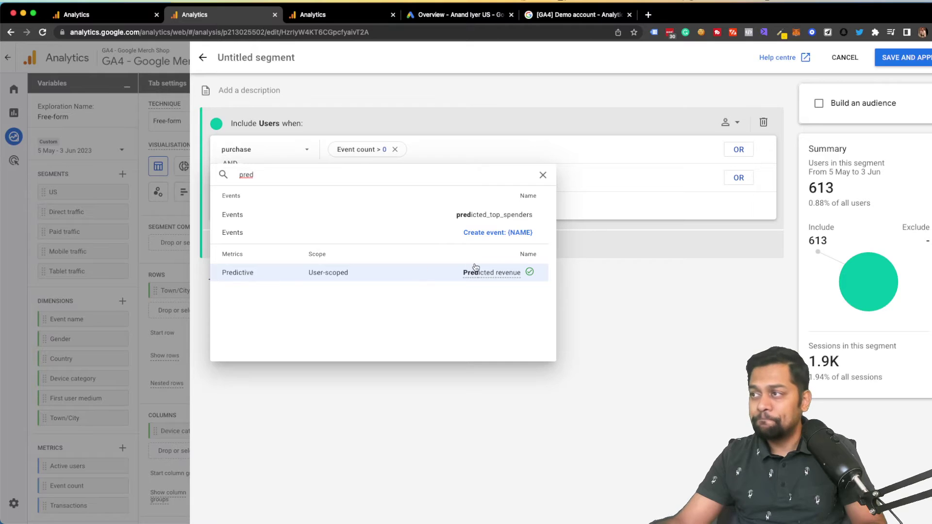
- Set the segment's second AND condition to the Predicted revenue metric and review its prediction settings without applying a filter
left_click(485, 276)
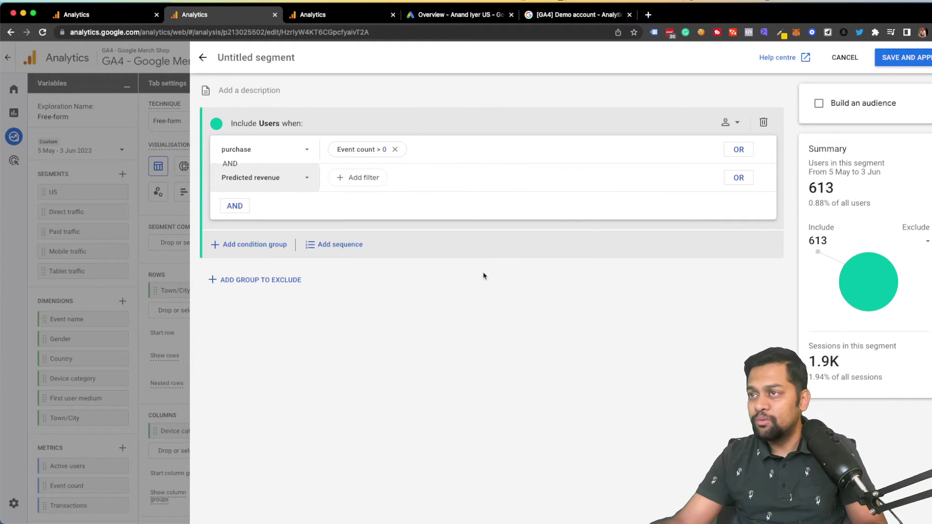
left_click(360, 176)
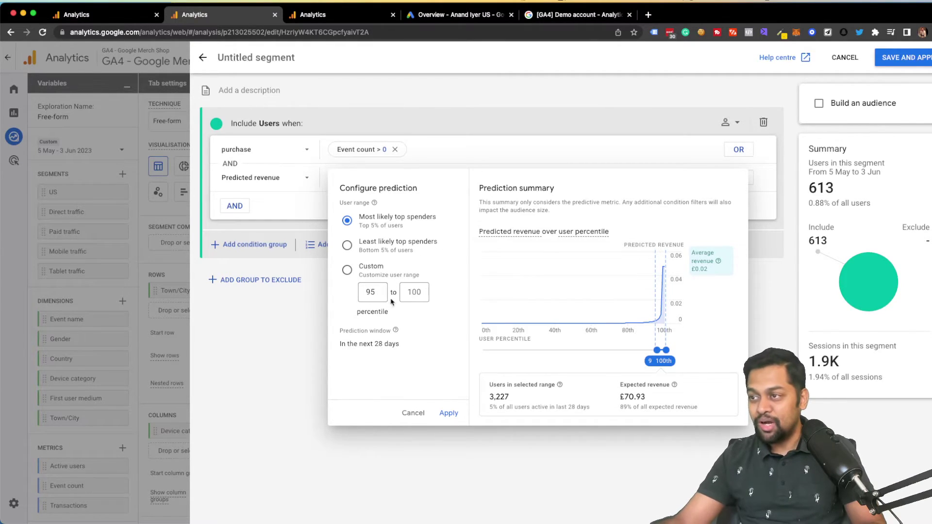
left_click(416, 414)
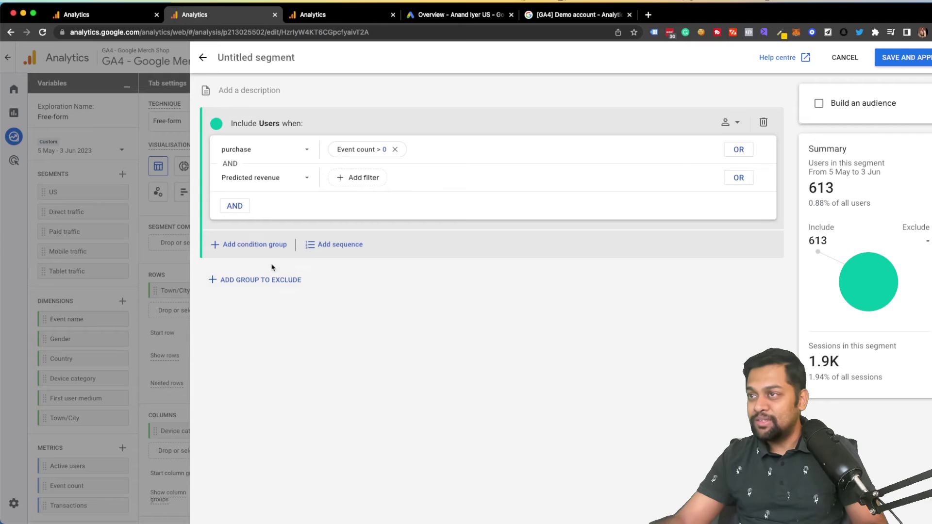
- Change the segment's second condition to the predictive Churn probability metric
left_click(282, 177)
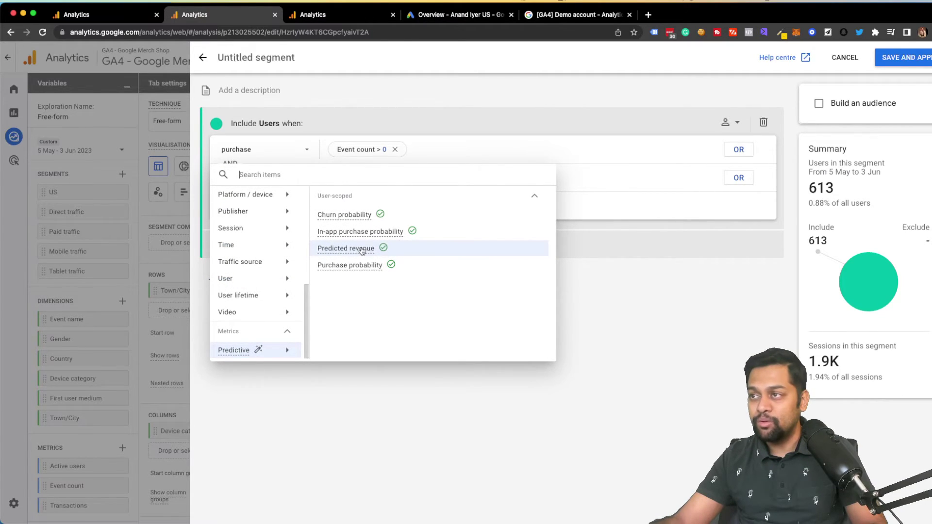
left_click(345, 215)
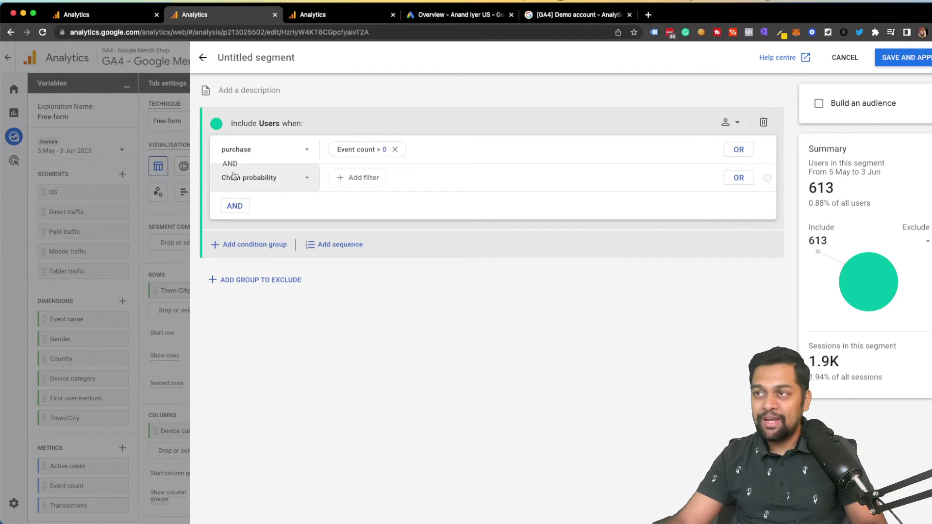
- Review the Churn probability prediction settings and summary without applying a filter
left_click(354, 179)
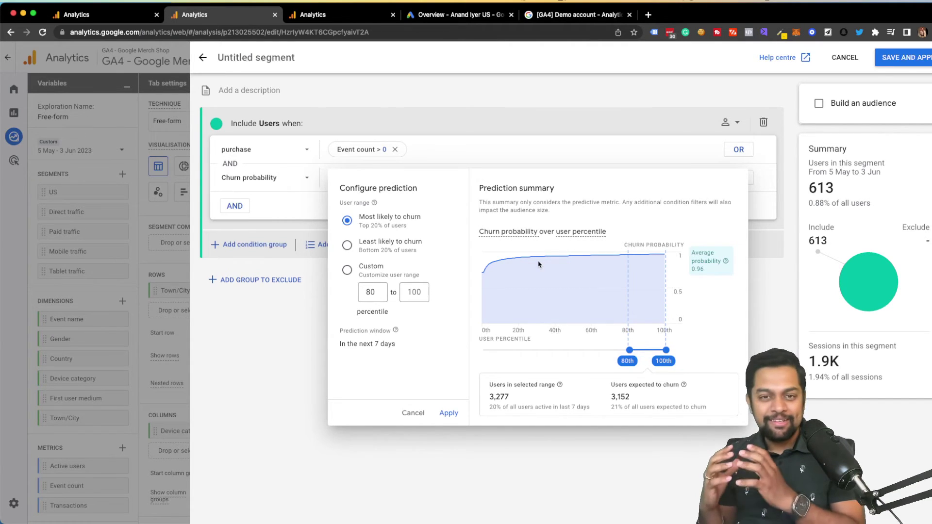
left_click(425, 417)
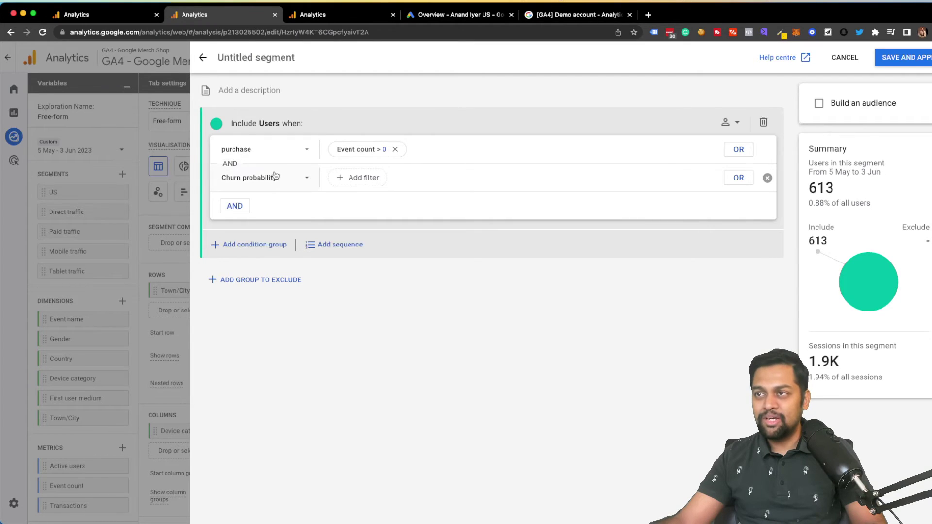
- Add a group that temporarily excludes users with a session_start condition, and apply an Event count parameter greater than (>) 0
left_click(279, 279)
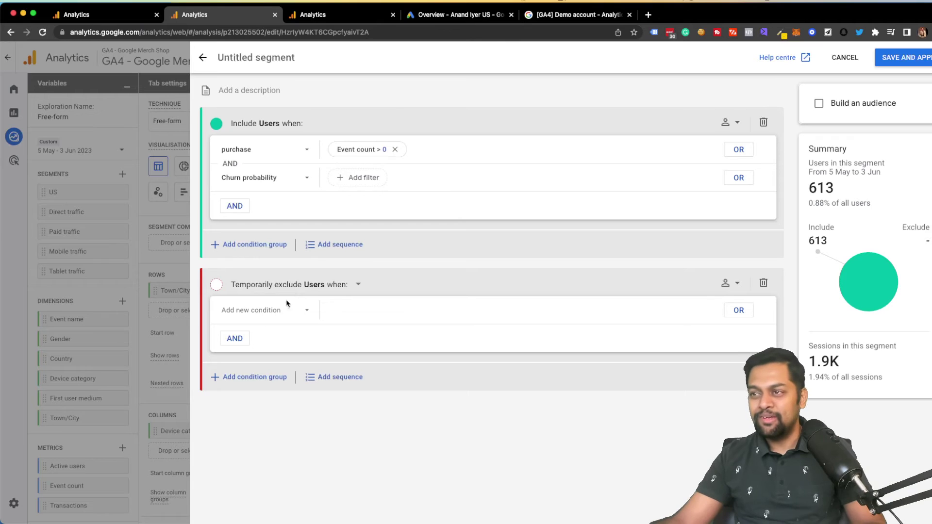
left_click(284, 310)
type("sess")
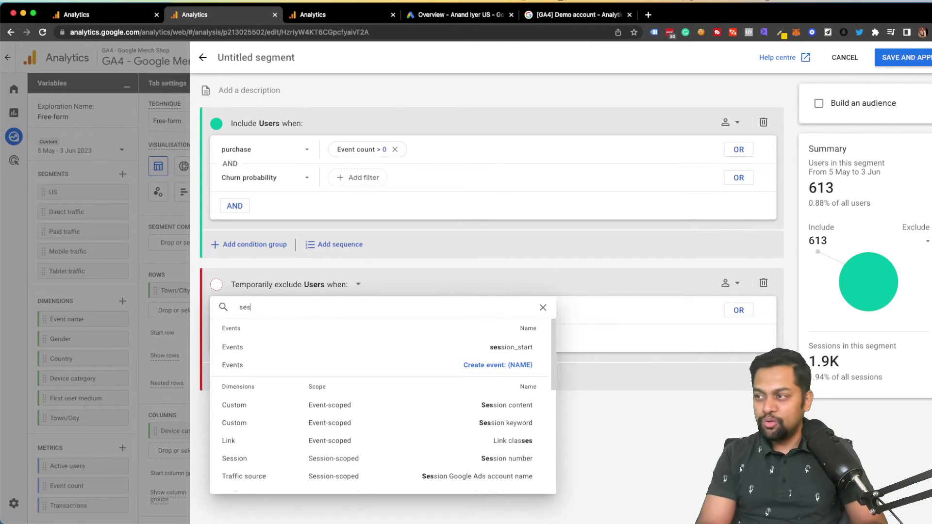
left_click(434, 346)
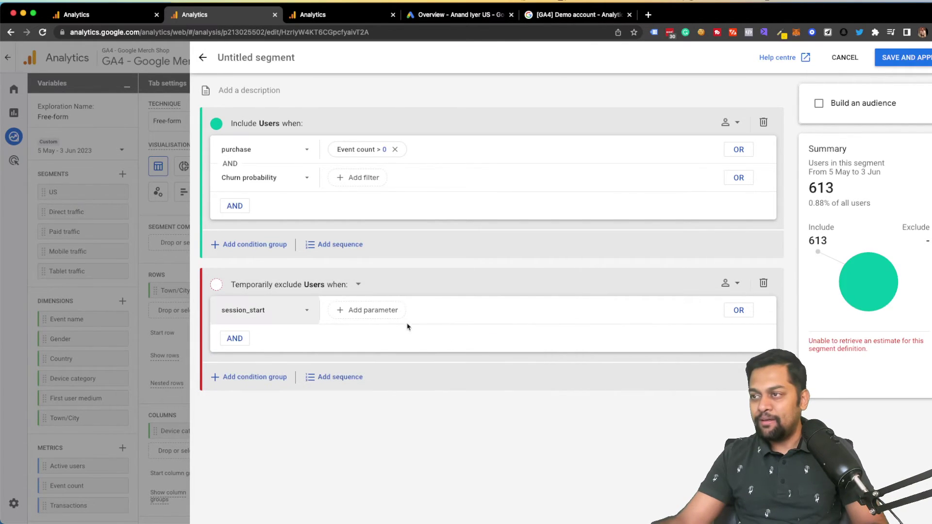
left_click(379, 313)
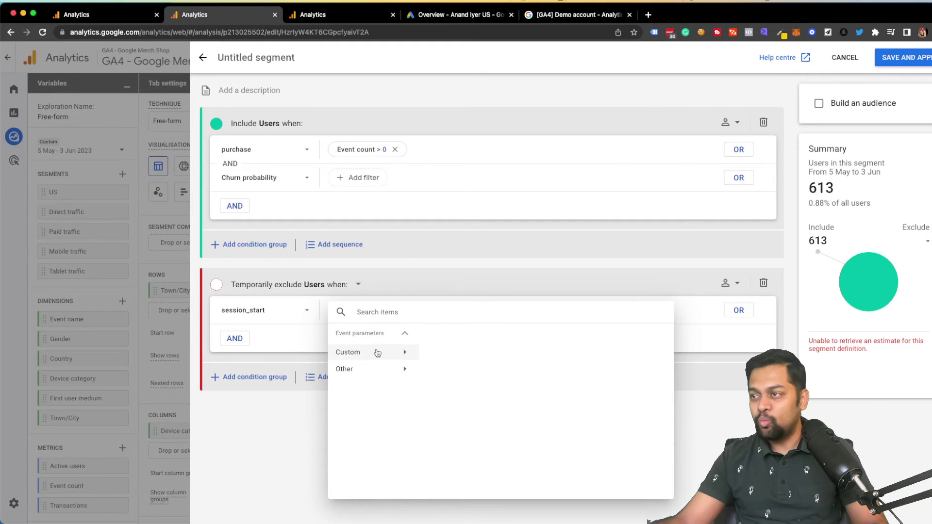
type("coun")
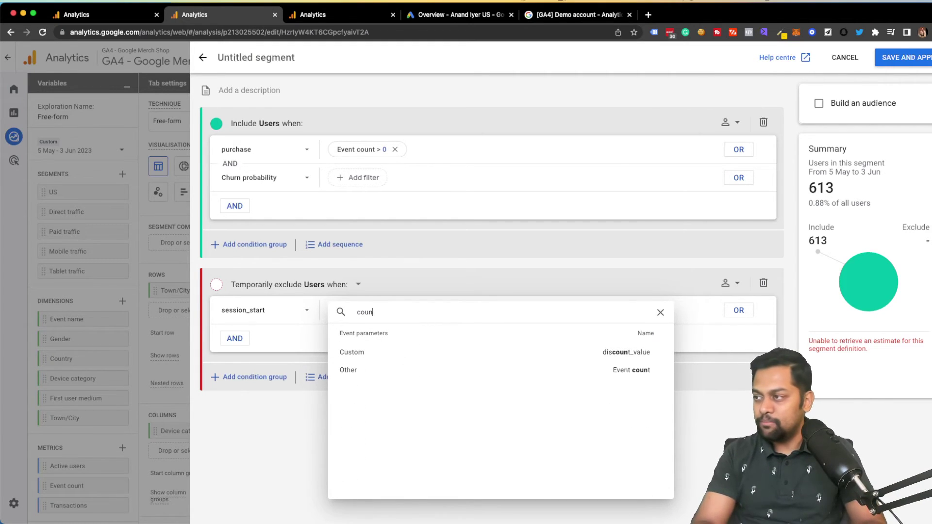
left_click(445, 371)
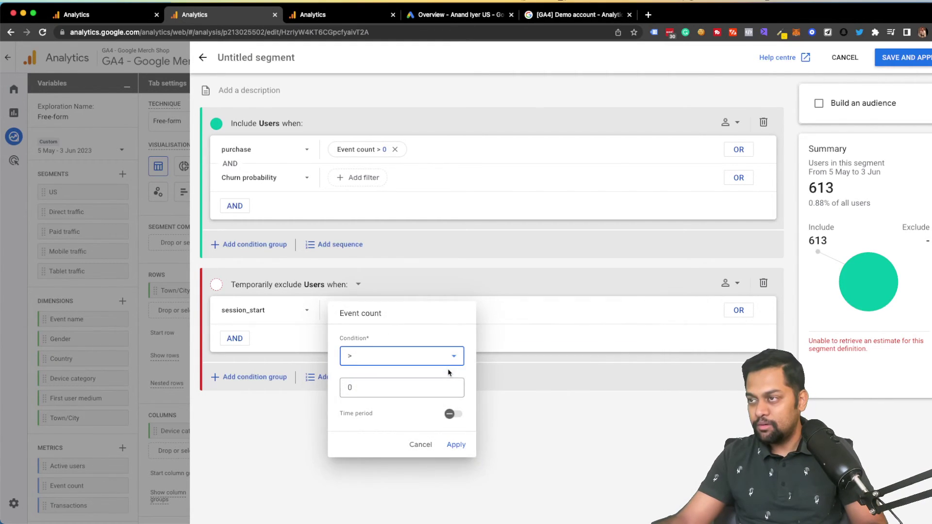
left_click(455, 444)
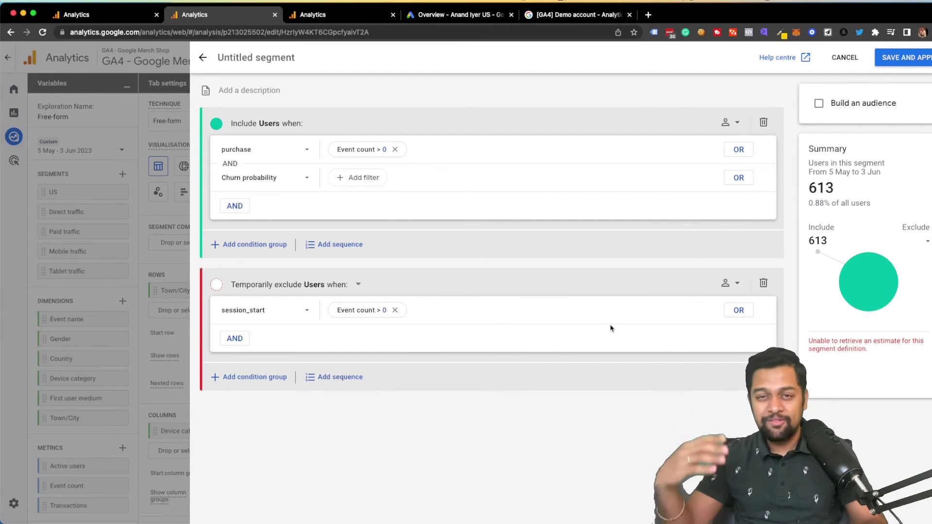
- Delete the session_start condition group from the exclusion and close the untitled segment without saving
left_click(765, 285)
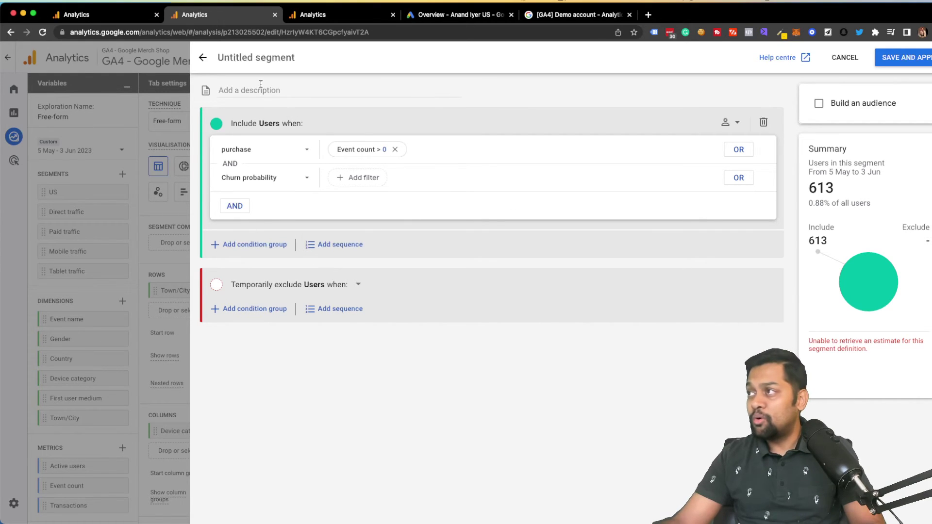
left_click(181, 75)
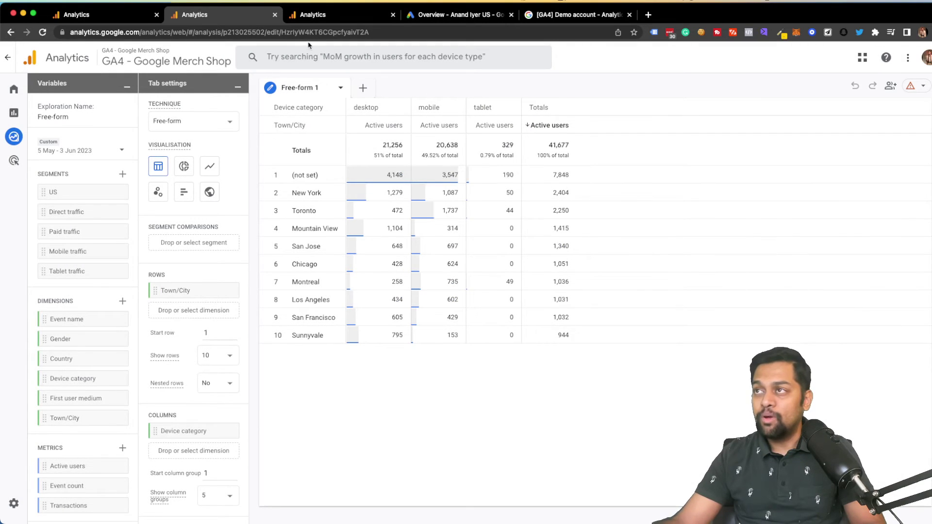
- Return to the property with the blank audience, go to its Admin settings, and review the Google Ads and Ad Manager links
left_click(311, 15)
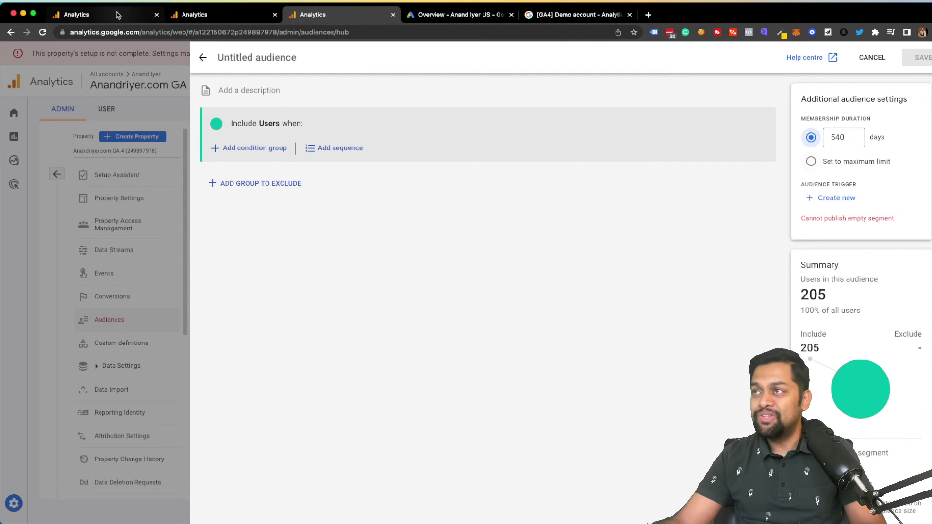
left_click(130, 15)
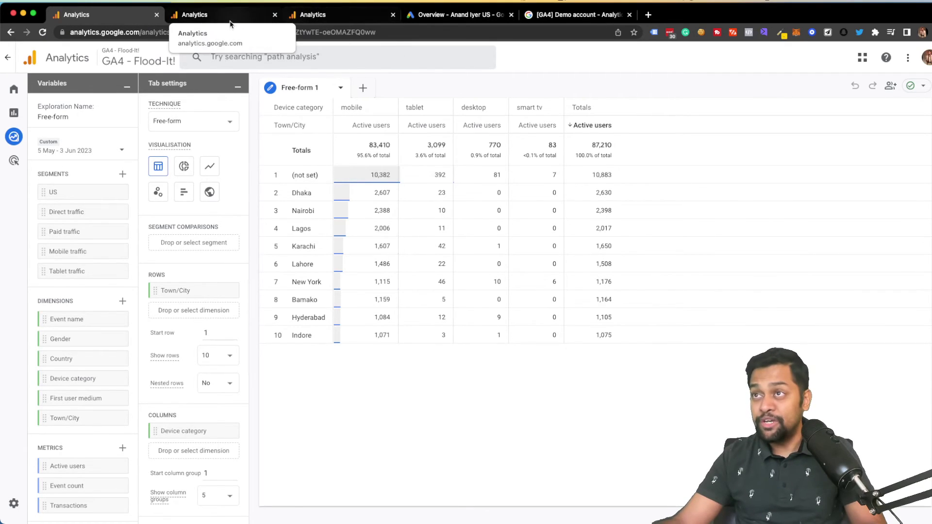
left_click(205, 16)
left_click(371, 16)
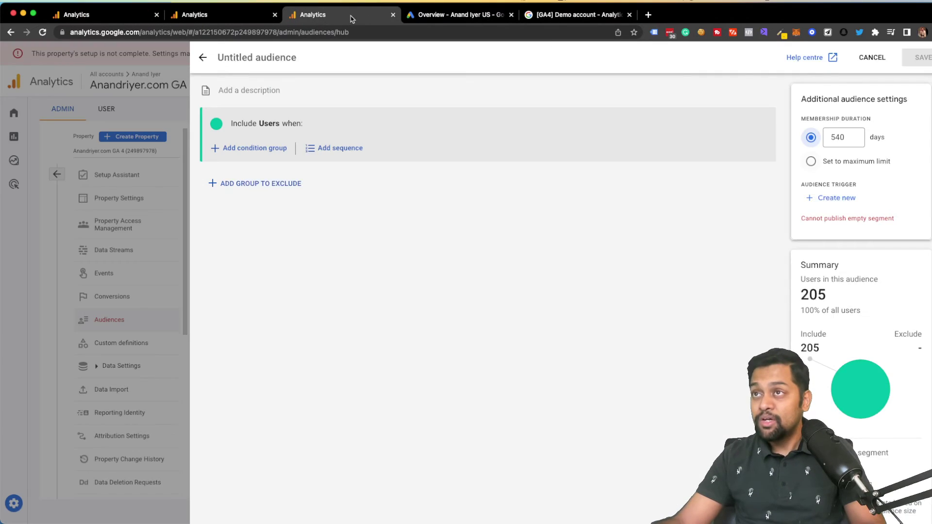
left_click(15, 504)
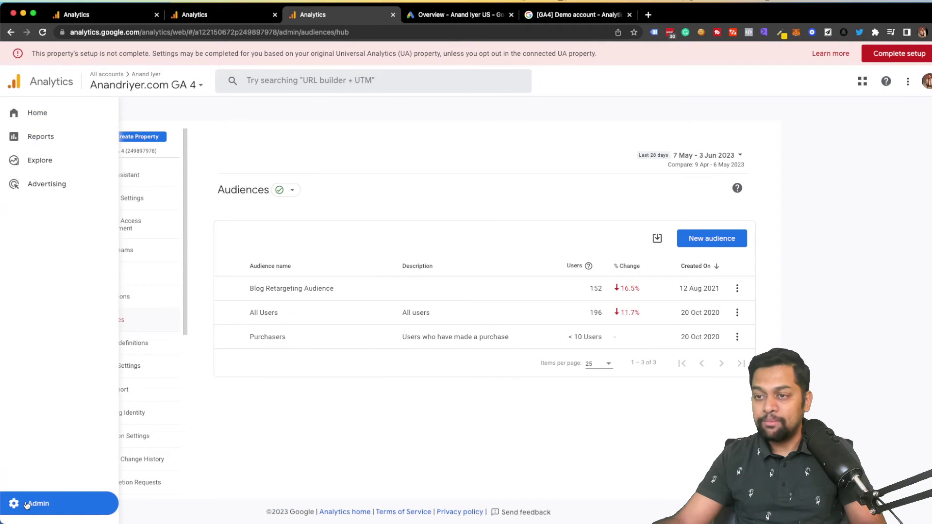
scroll(441, 348, "down", 6)
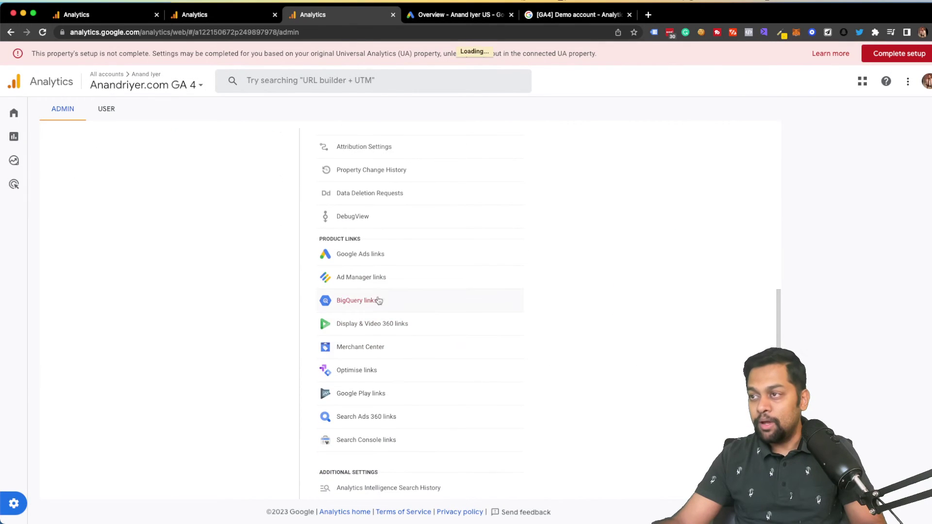
left_click(365, 259)
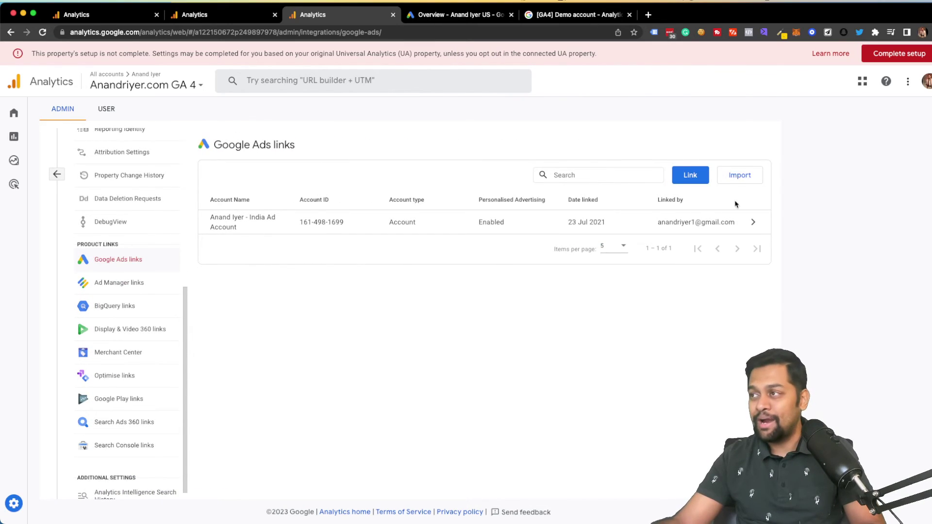
left_click(133, 284)
- Examine the property's Data Collection settings, expanding User Data Collection Acknowledgement and Advanced Settings to Allow for Ads Personalisation
scroll(133, 343, "up", 5)
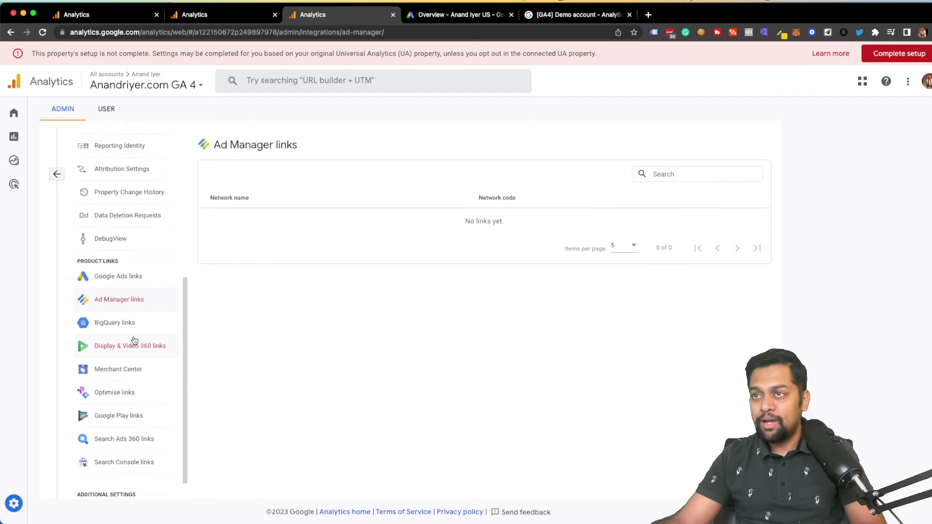
left_click(121, 239)
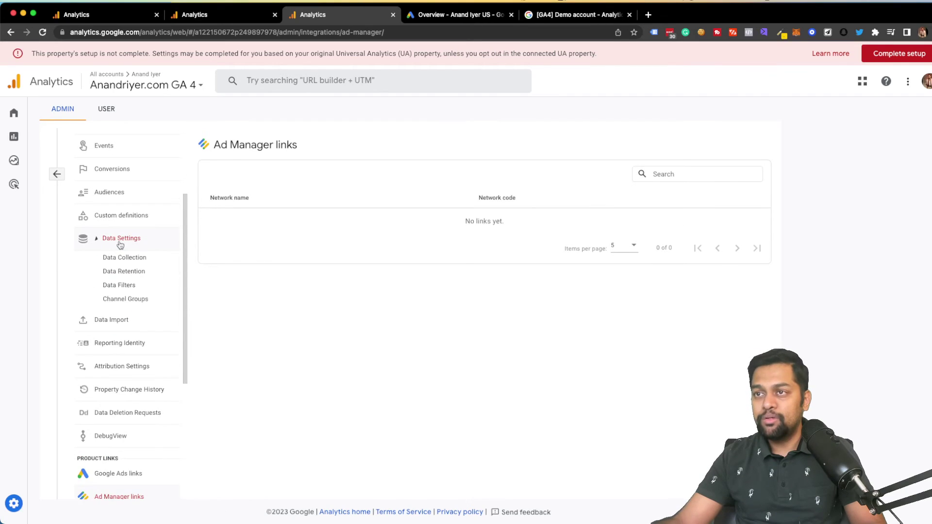
left_click(125, 258)
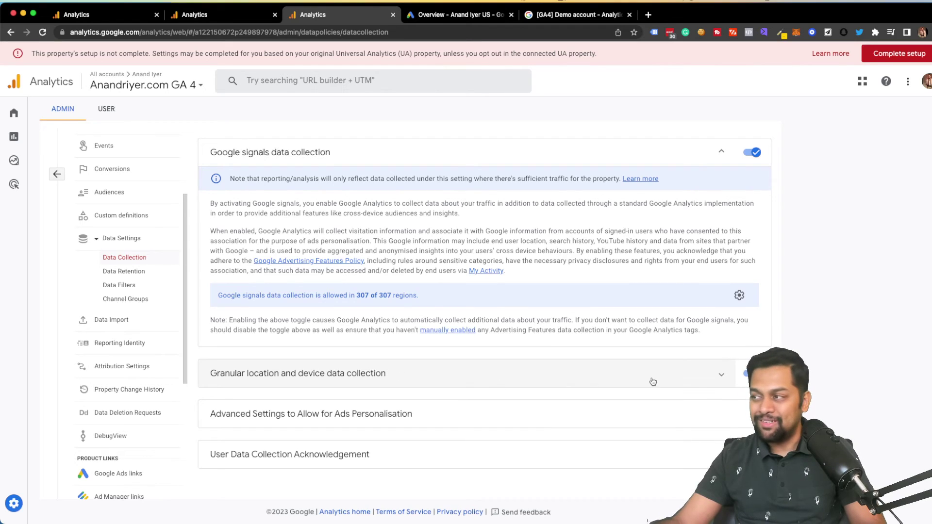
left_click(452, 445)
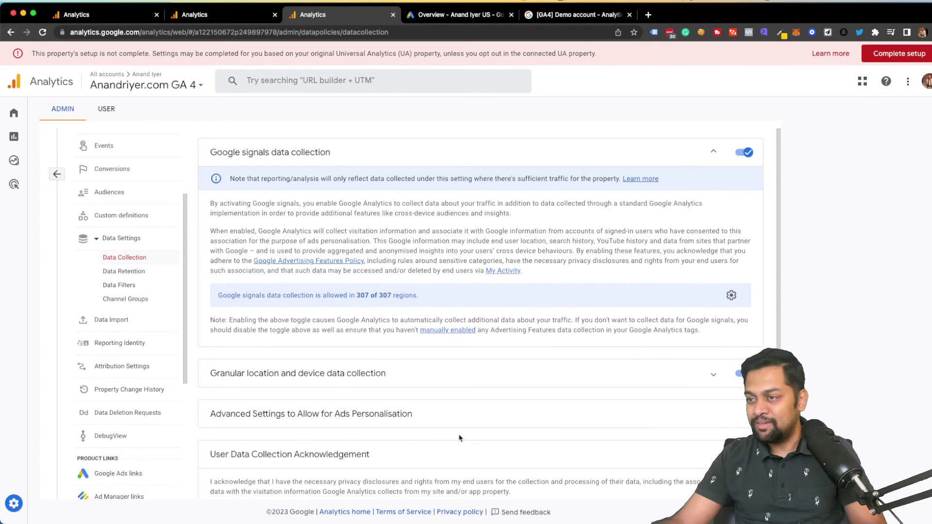
scroll(483, 437, "down", 1)
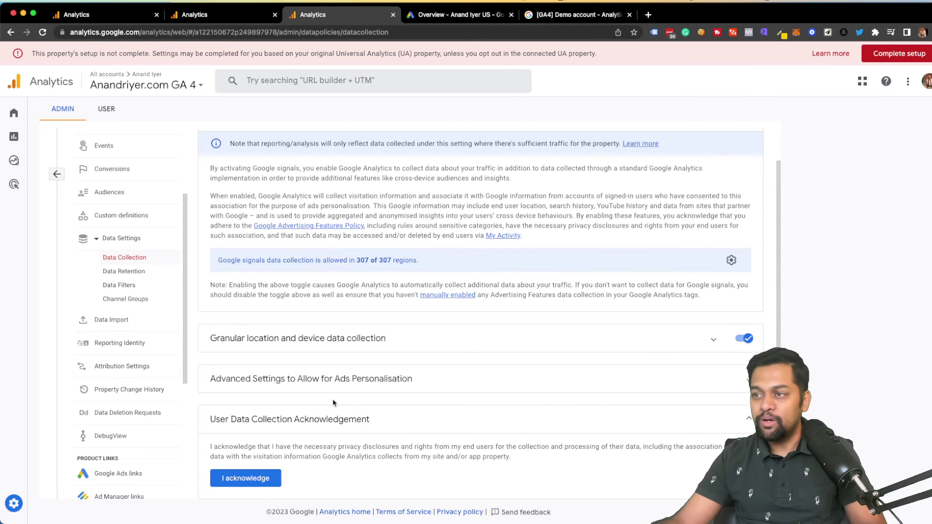
left_click(409, 379)
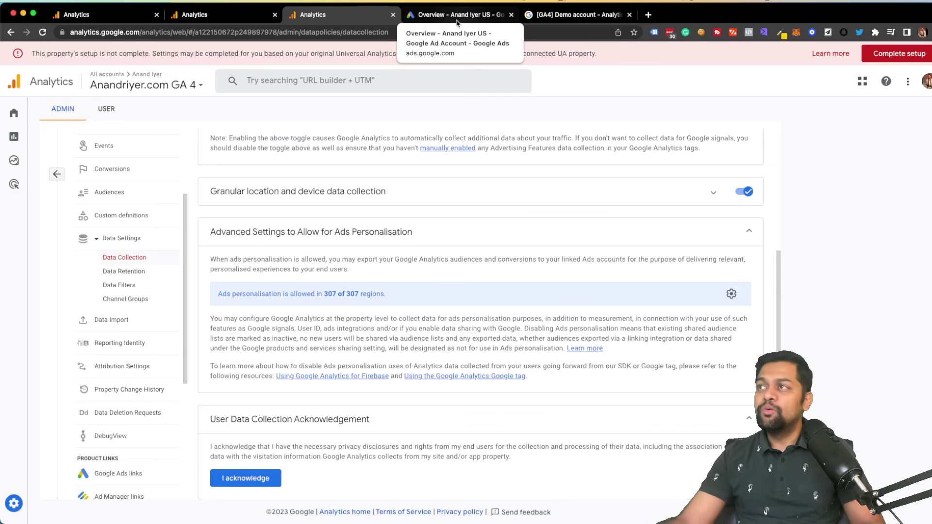
- Switch to Google Ads and view the data segments in Audience manager
left_click(420, 16)
left_click(693, 54)
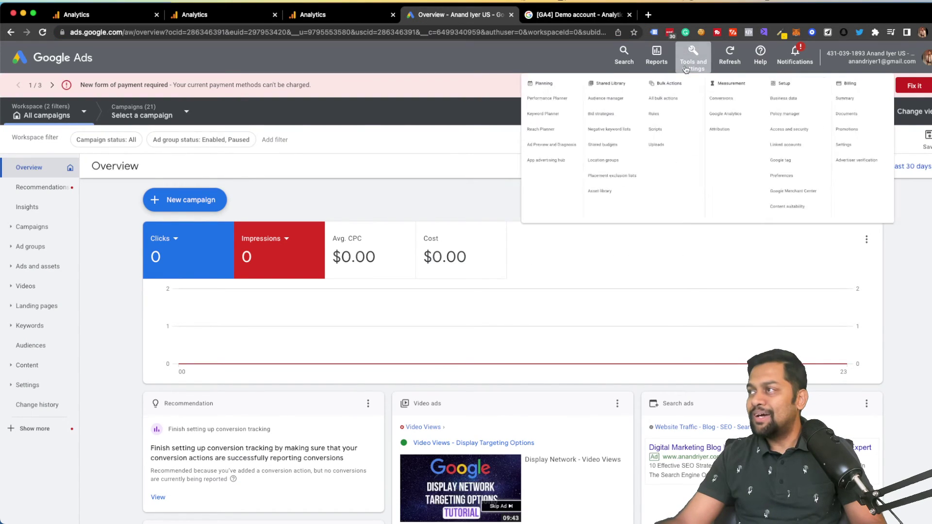
left_click(462, 118)
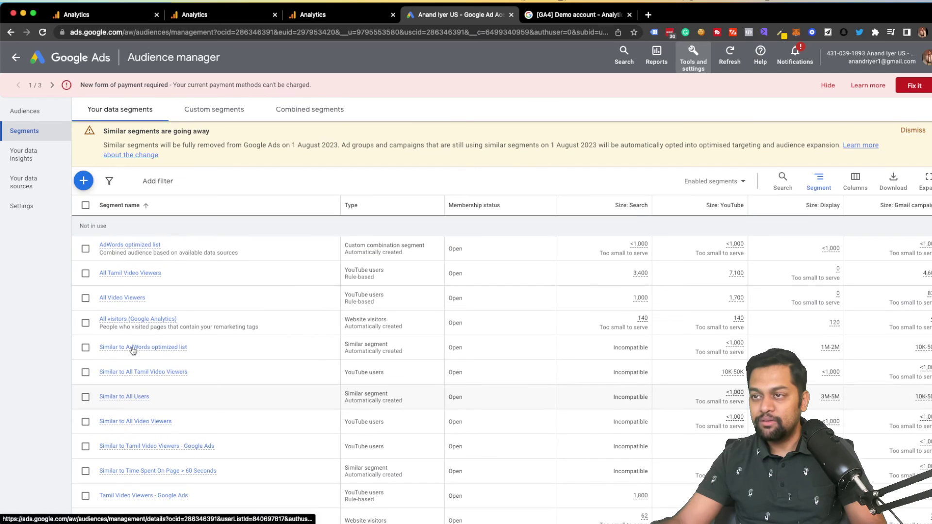
- Switch back to Google Analytics, revisit the free-form explorations, and return to the Data Collection settings
left_click(307, 17)
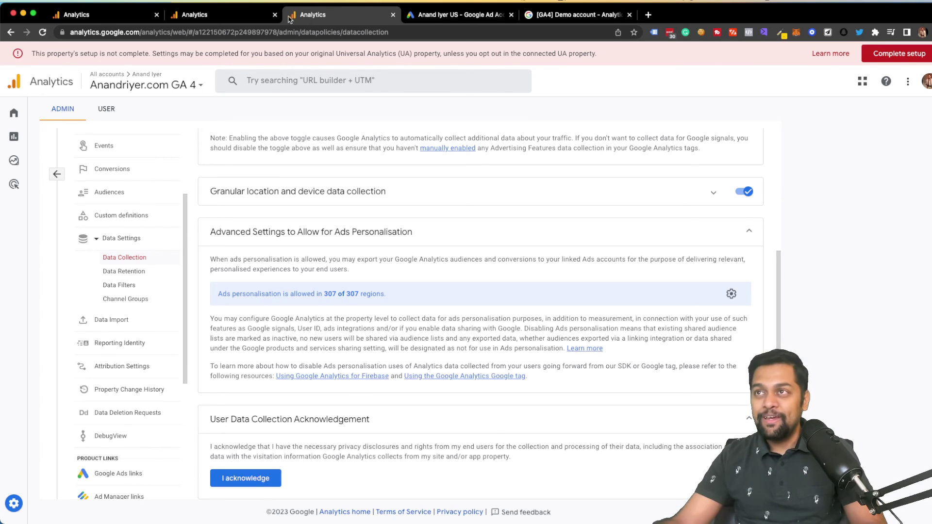
left_click(212, 17)
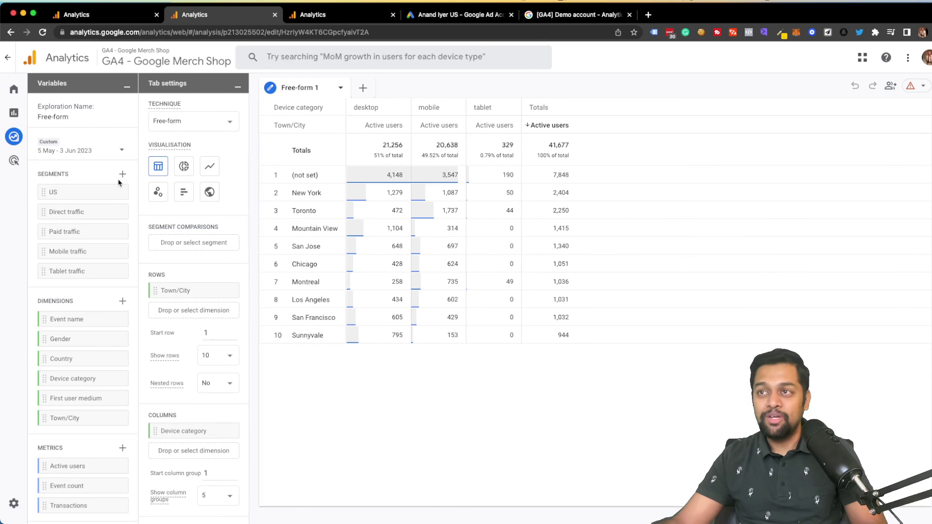
left_click(125, 16)
left_click(313, 14)
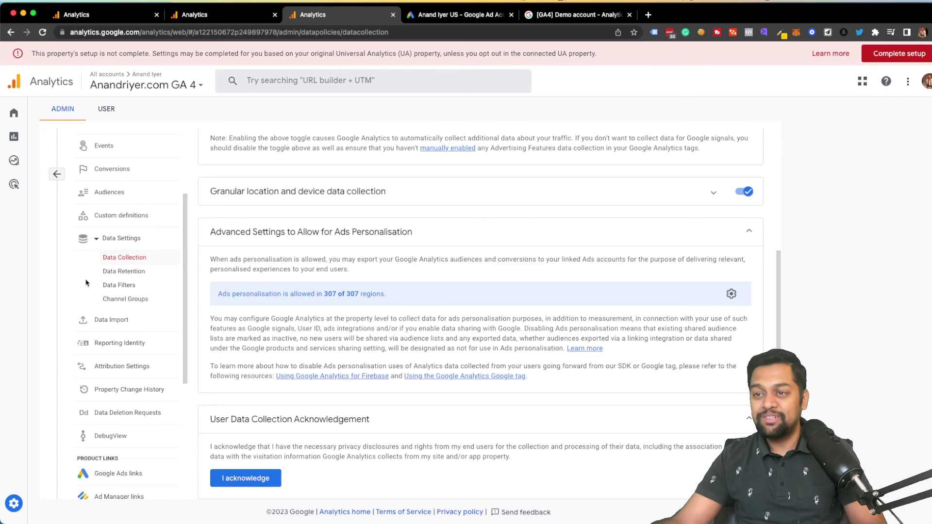